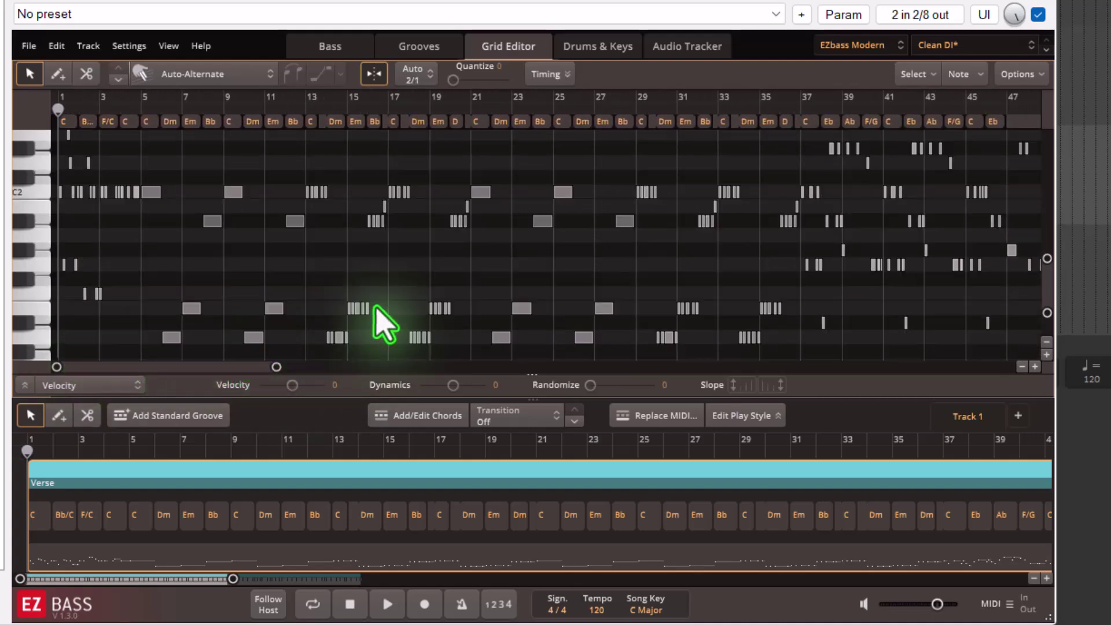
- Try moving the long C2 note at bar 9 to a lower pitch in the EZbass grid, and undo the move
{"action": "left_click_drag", "start_coordinate": [236, 192], "coordinate": [258, 250]}
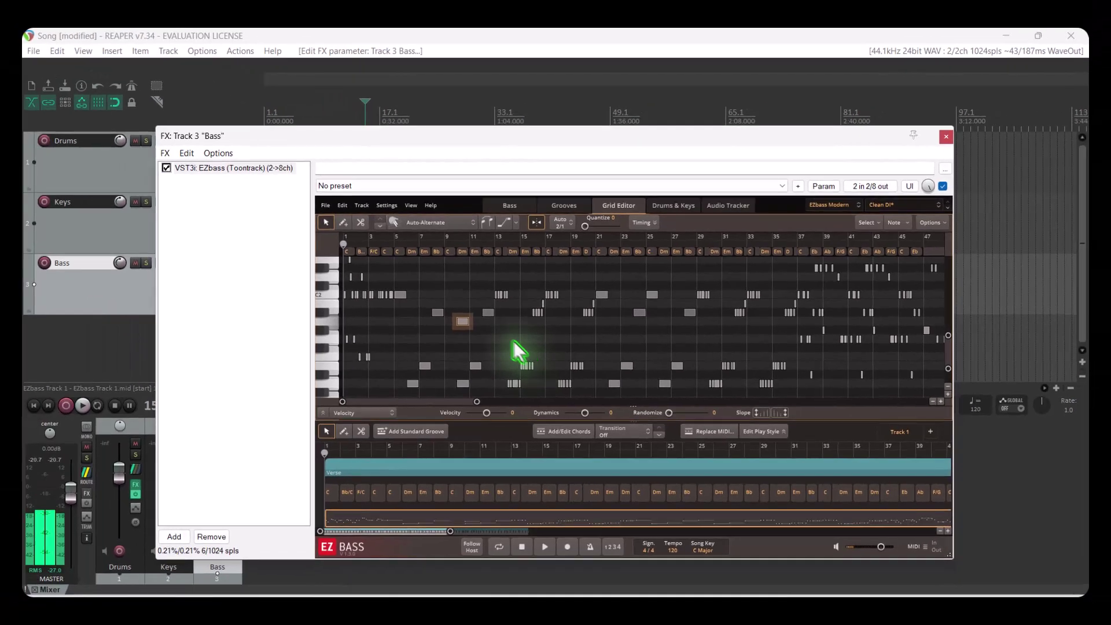
{"action": "key", "text": "ctrl+z"}
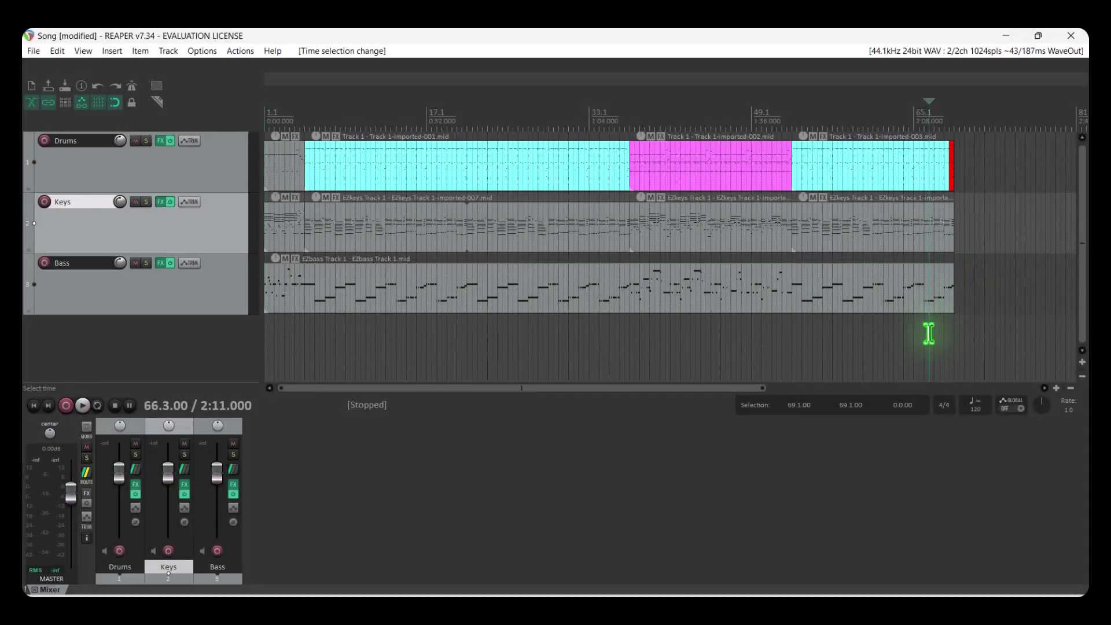
- Play back the song's ending from 66.3.00 to hear how all three tracks finish
{"action": "scroll", "coordinate": [929, 334], "scroll_direction": "up", "scroll_amount": 6}
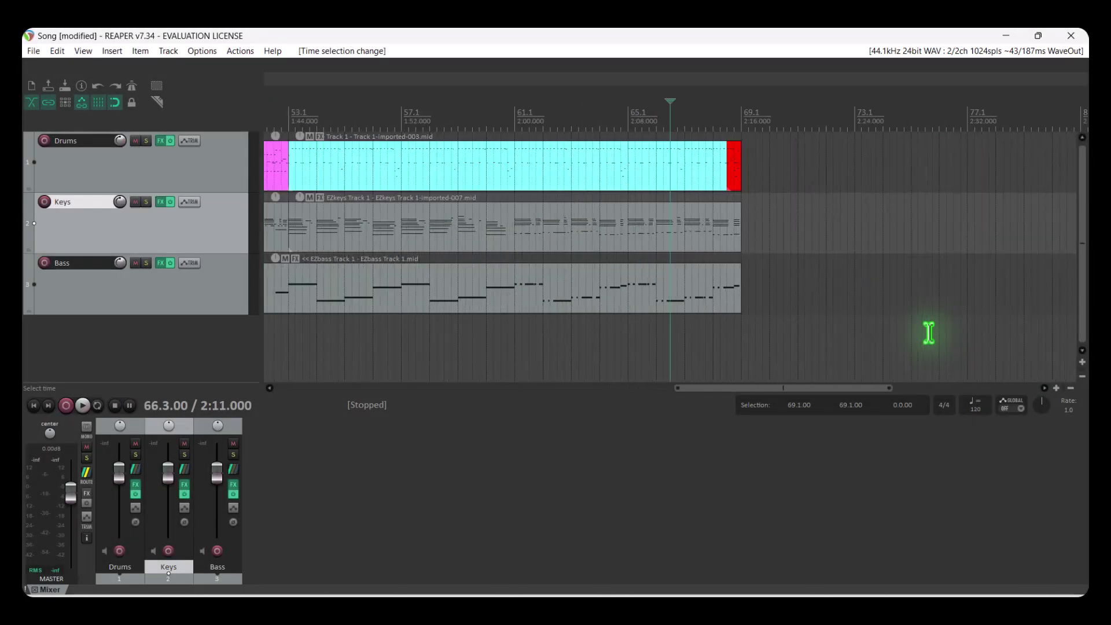
{"action": "key", "text": "space"}
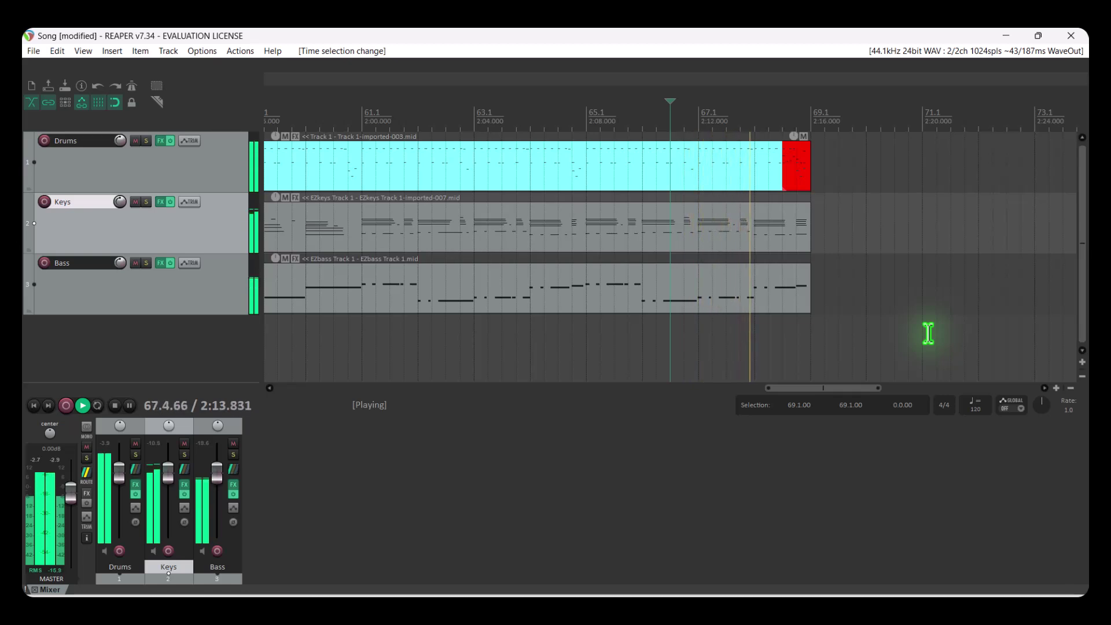
{"action": "key", "text": "space"}
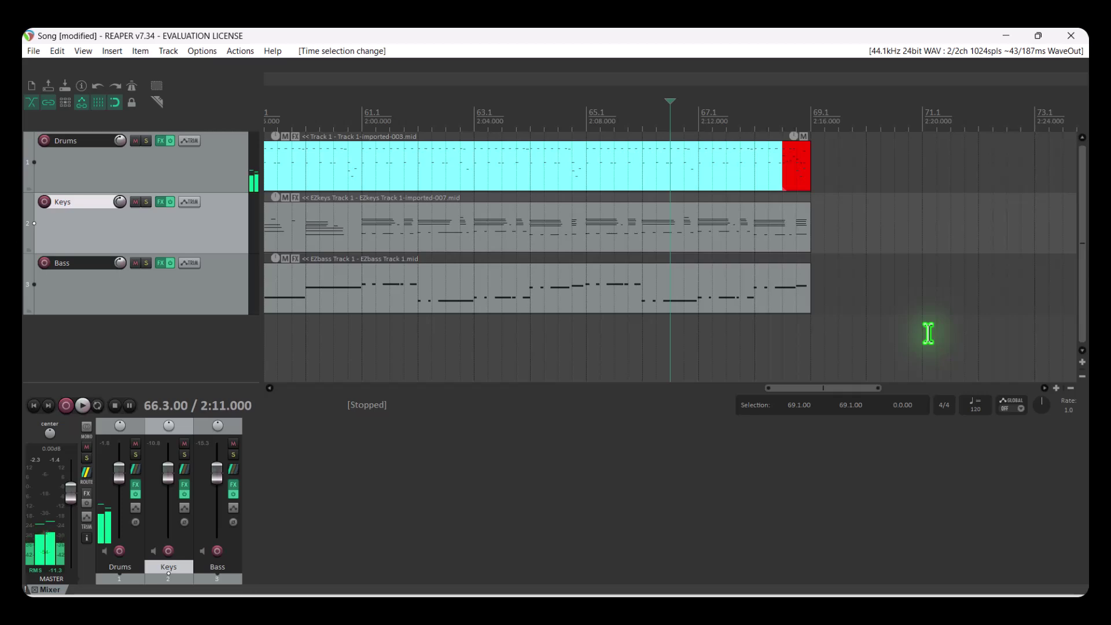
- Insert a new MIDI item on the Keys track at 69.1.00 and extend its end to 71.1
{"action": "left_click", "coordinate": [809, 194]}
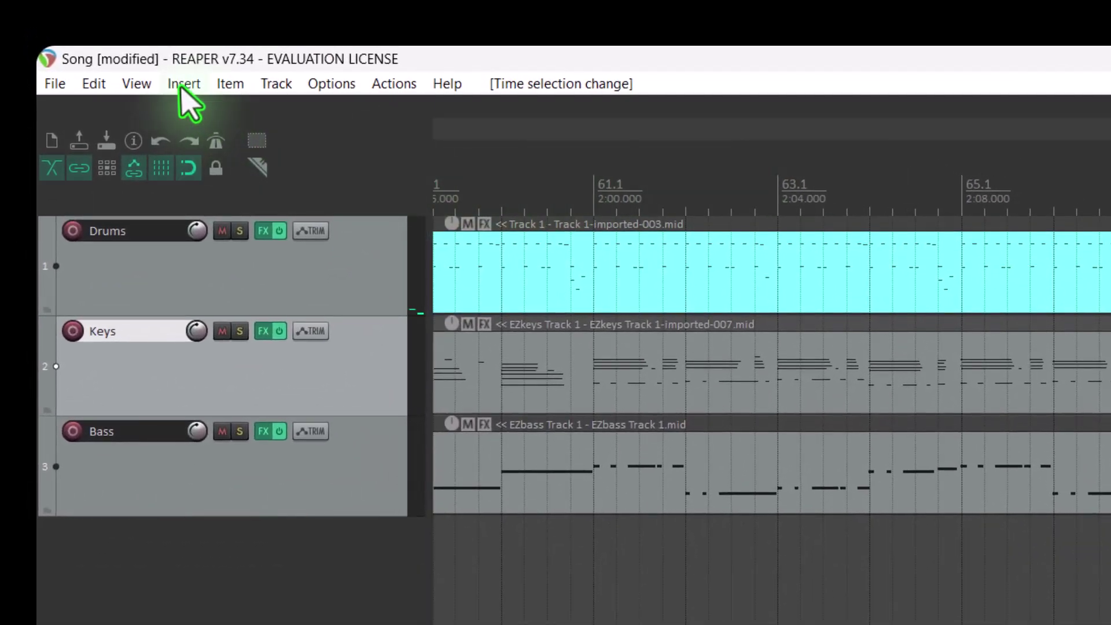
{"action": "left_click", "coordinate": [182, 84]}
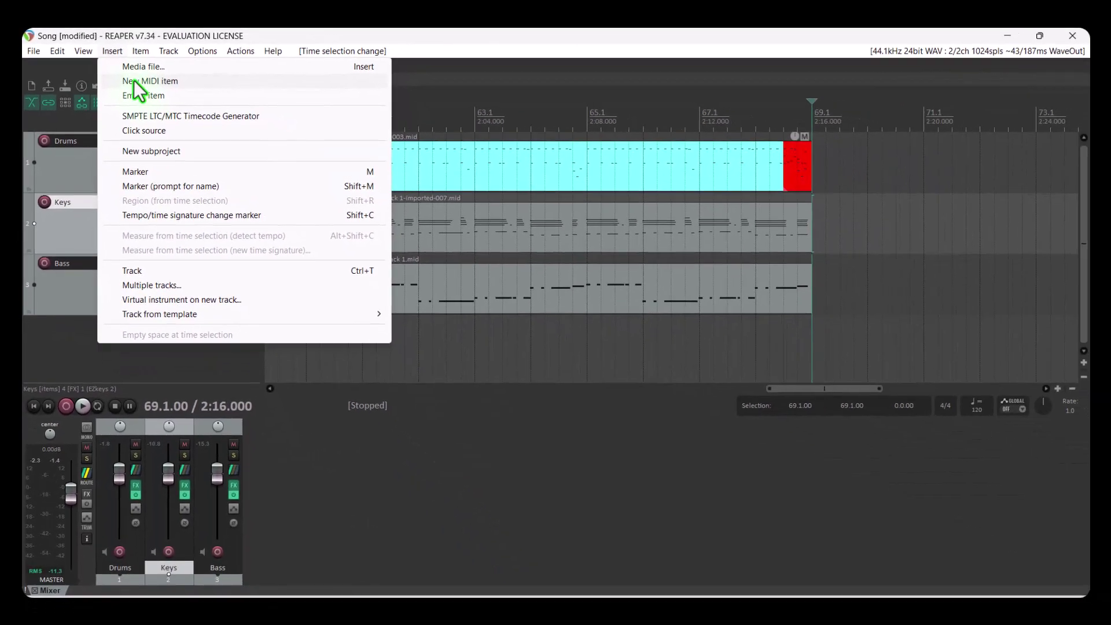
{"action": "left_click", "coordinate": [209, 134]}
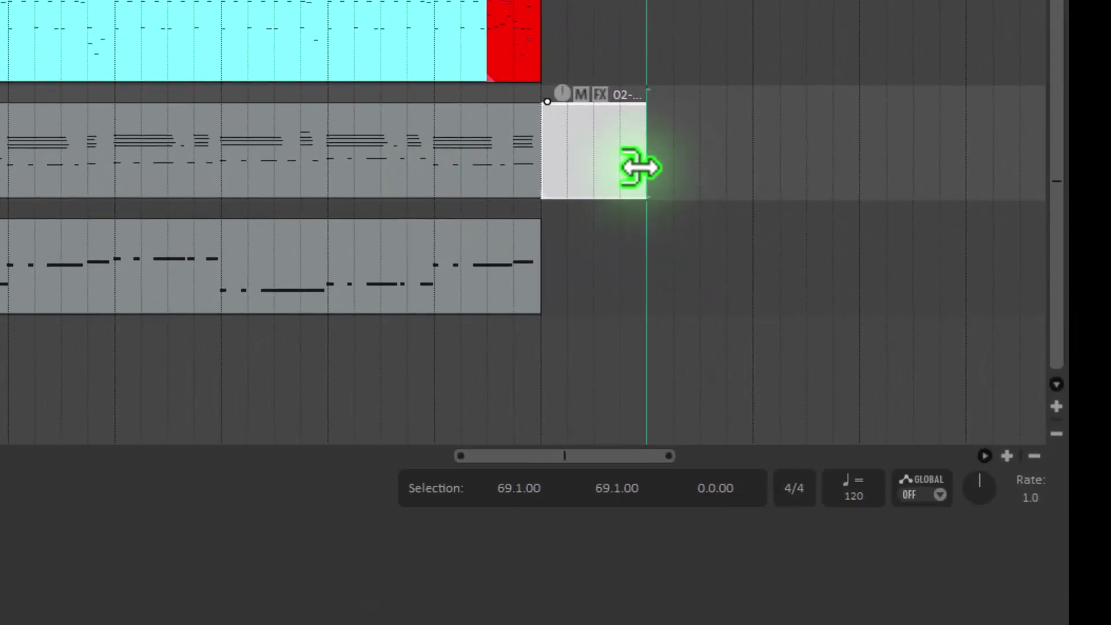
{"action": "left_click_drag", "start_coordinate": [638, 166], "coordinate": [746, 187]}
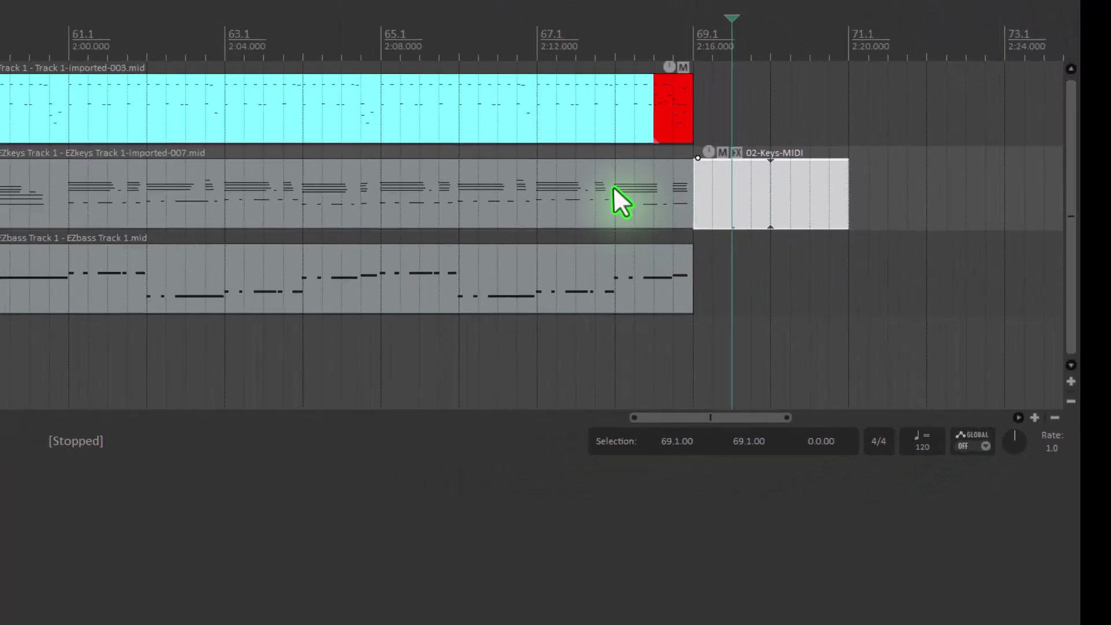
- Glue the new Keys MIDI item to the preceding Keys item
{"action": "left_click", "coordinate": [437, 159]}
{"action": "right_click", "coordinate": [759, 233]}
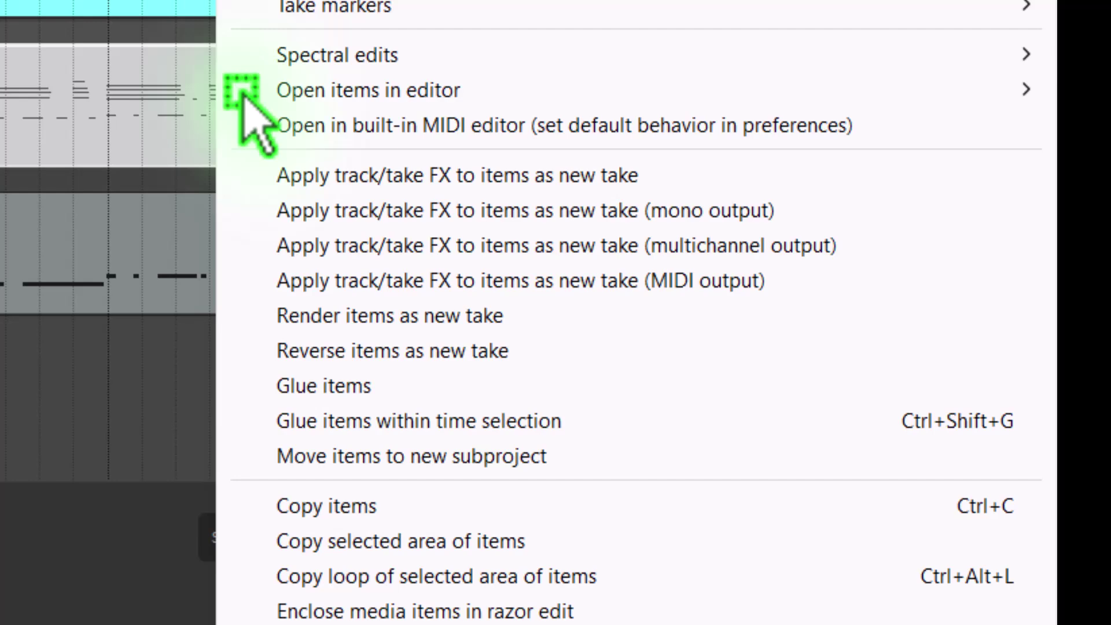
{"action": "left_click", "coordinate": [428, 386]}
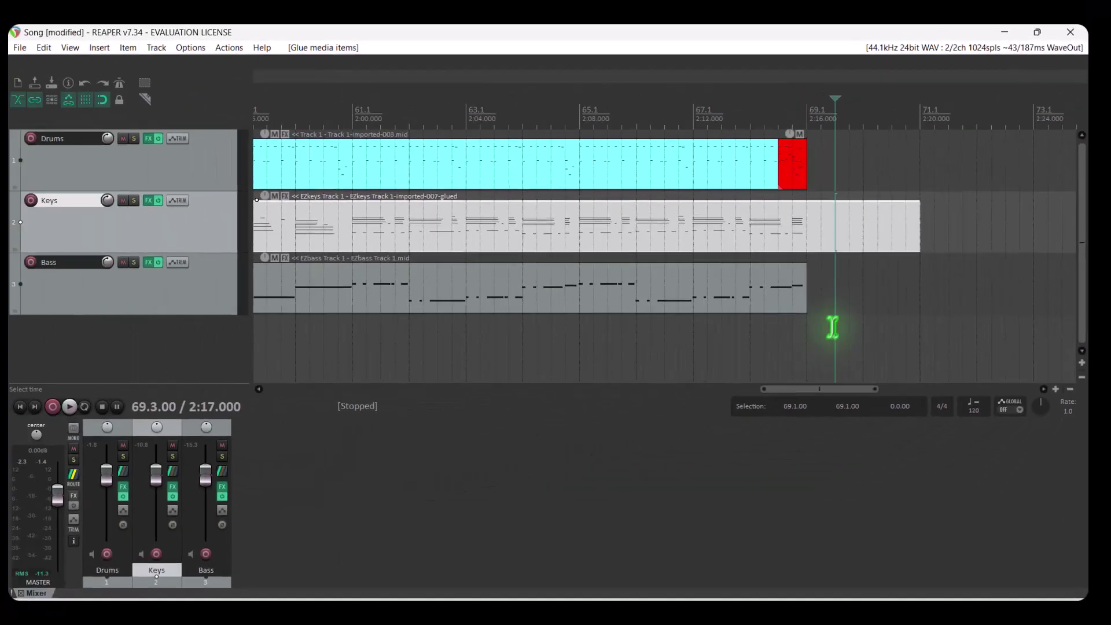
{"action": "left_click", "coordinate": [838, 319]}
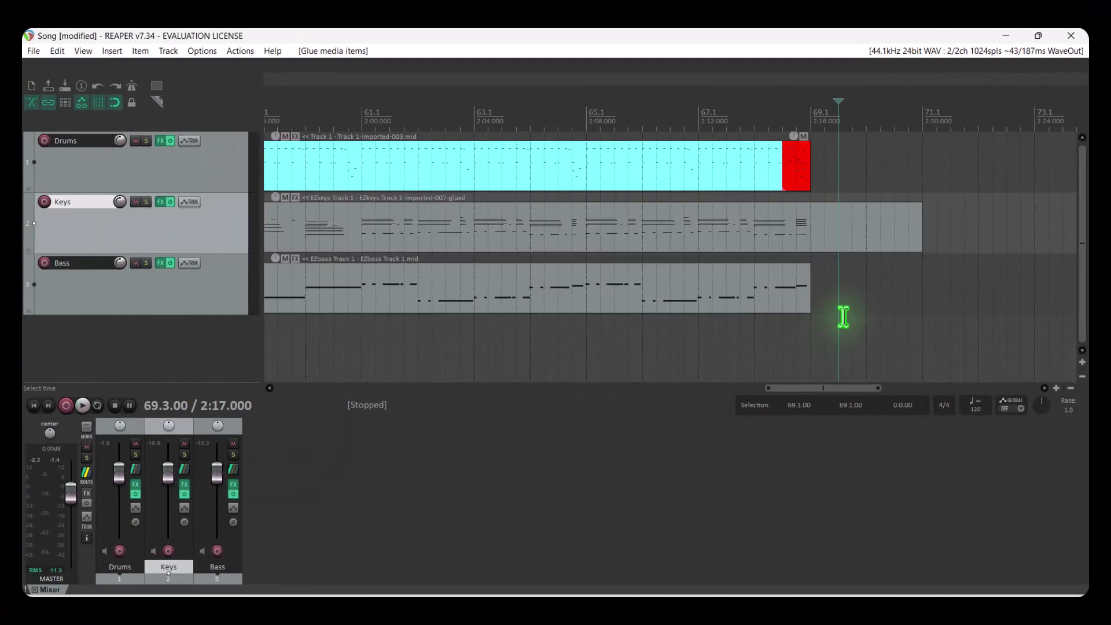
- Insert a new MIDI item on the Bass track at 69.1.00 and extend its end to 71.1
{"action": "left_click", "coordinate": [812, 256]}
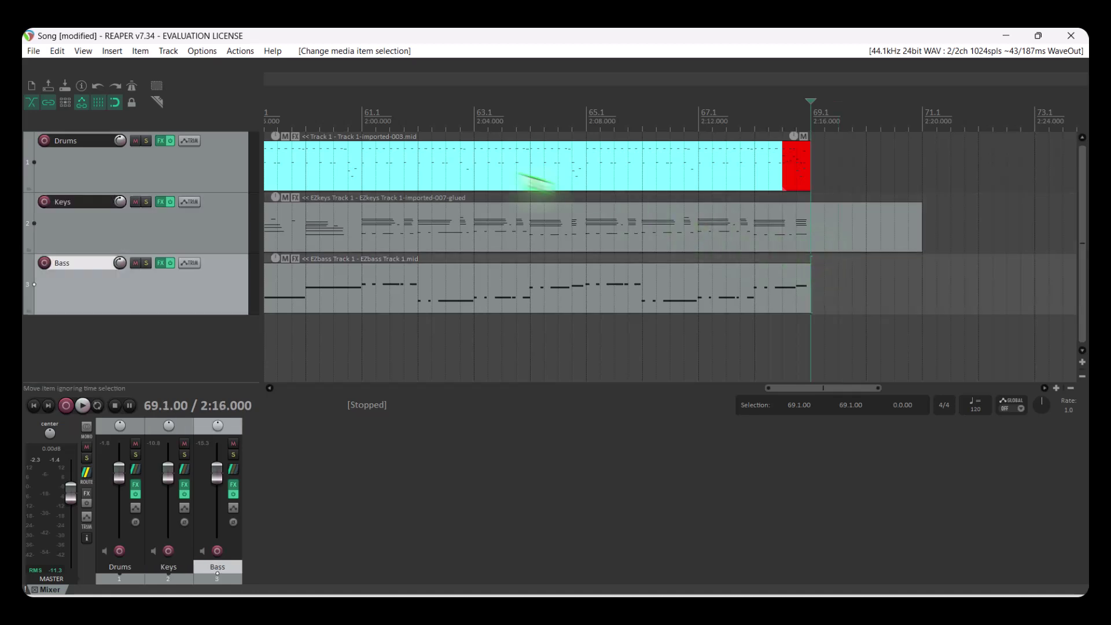
{"action": "left_click", "coordinate": [113, 52]}
{"action": "left_click", "coordinate": [139, 81]}
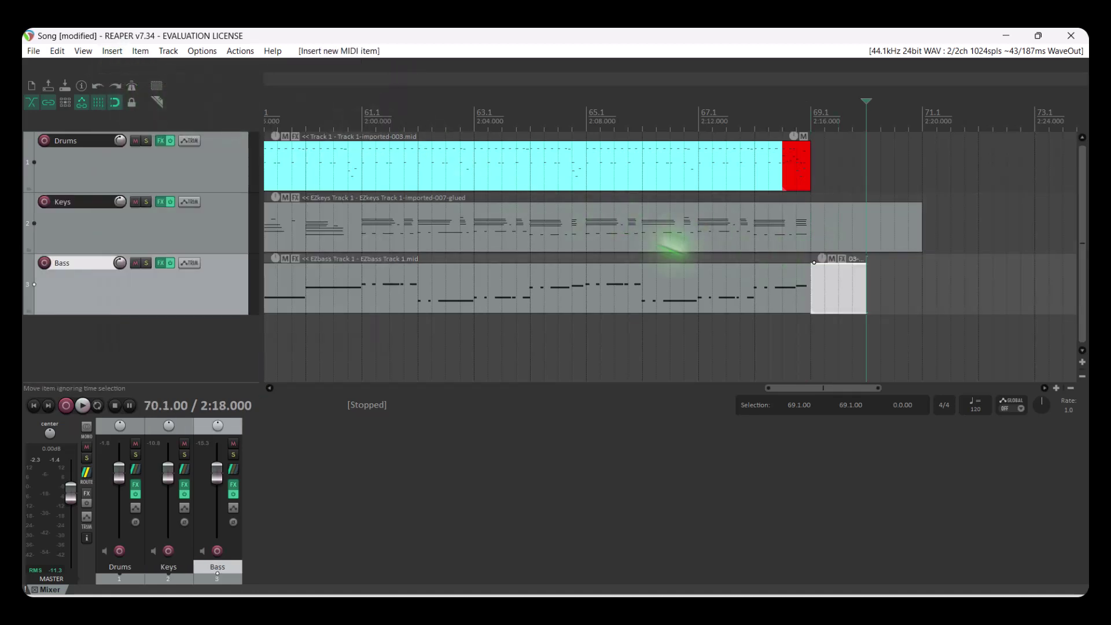
{"action": "left_click_drag", "start_coordinate": [864, 305], "coordinate": [922, 305]}
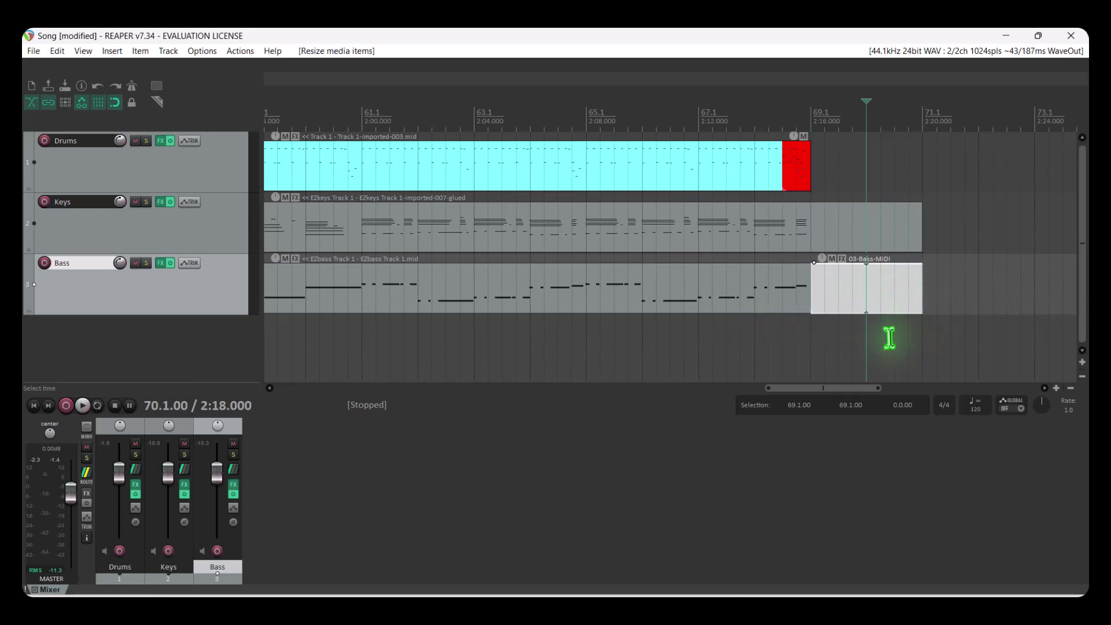
- Glue the new Bass MIDI item to the preceding Bass item
{"action": "left_click", "coordinate": [758, 301], "text": "ctrl"}
{"action": "right_click", "coordinate": [762, 303]}
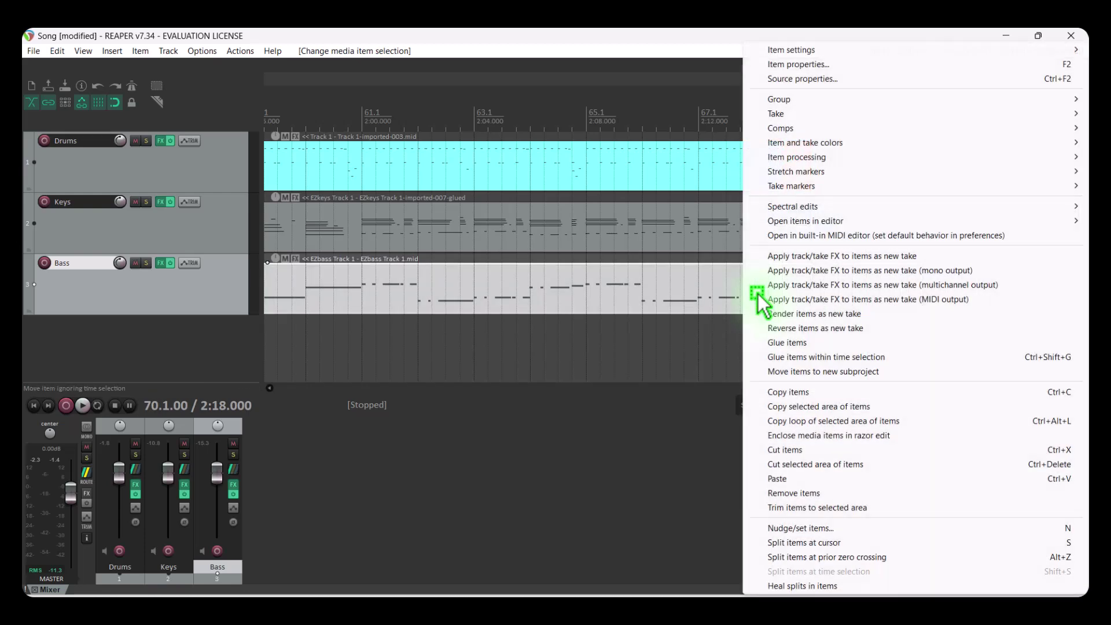
{"action": "left_click", "coordinate": [790, 342]}
{"action": "left_click", "coordinate": [838, 330]}
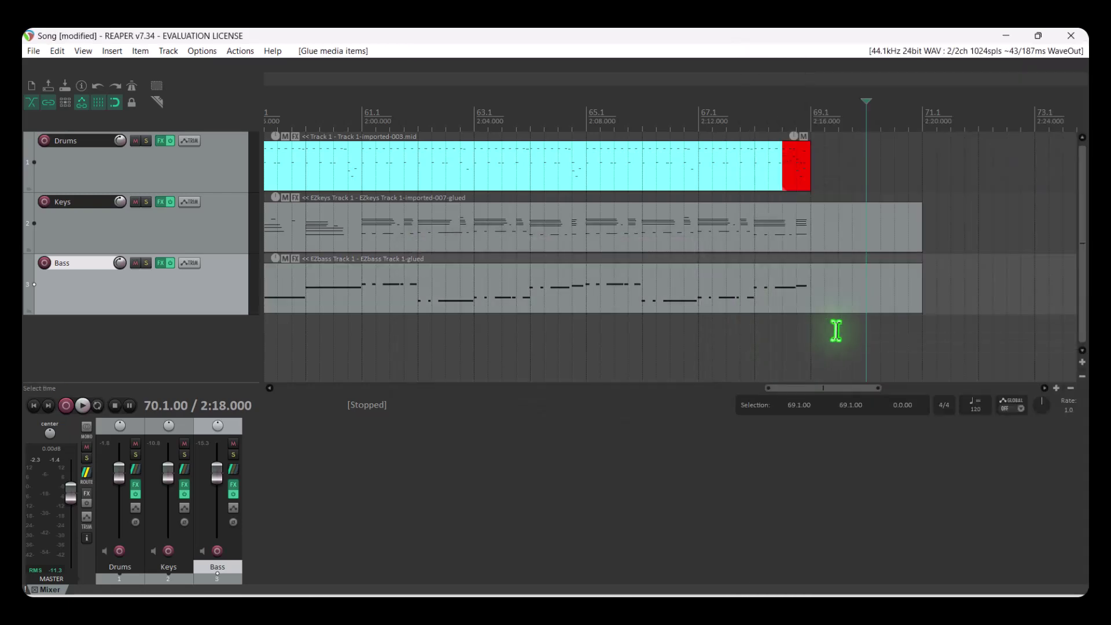
- Lengthen all five notes of the last chord in the glued Keys item to bar 71, and play back the ending
{"action": "double_click", "coordinate": [816, 238]}
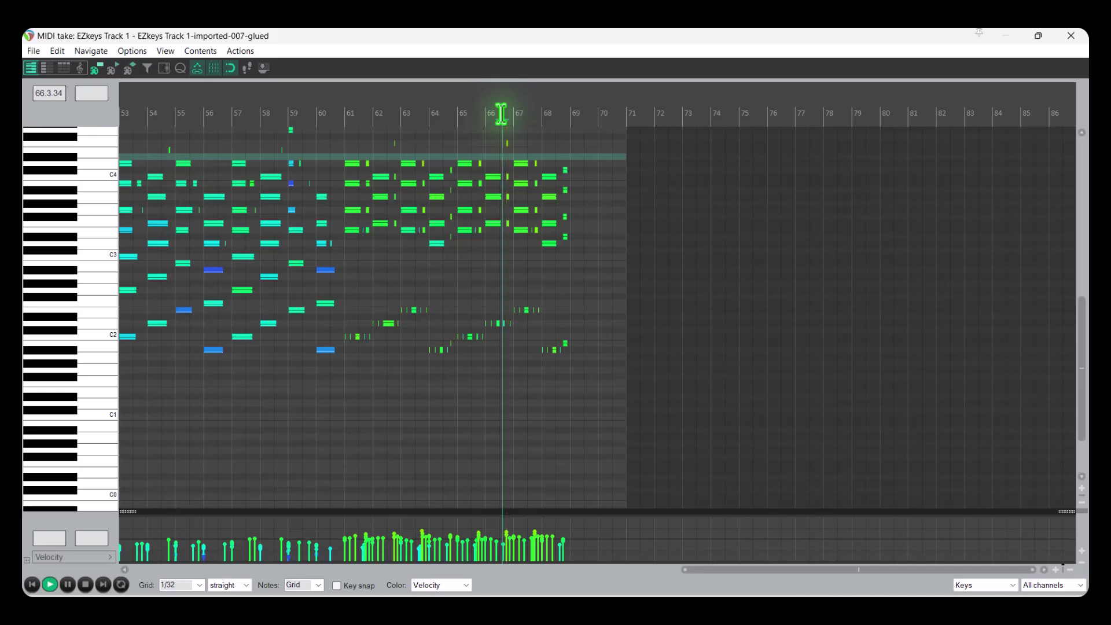
{"action": "scroll", "coordinate": [634, 250], "scroll_direction": "up", "scroll_amount": 3}
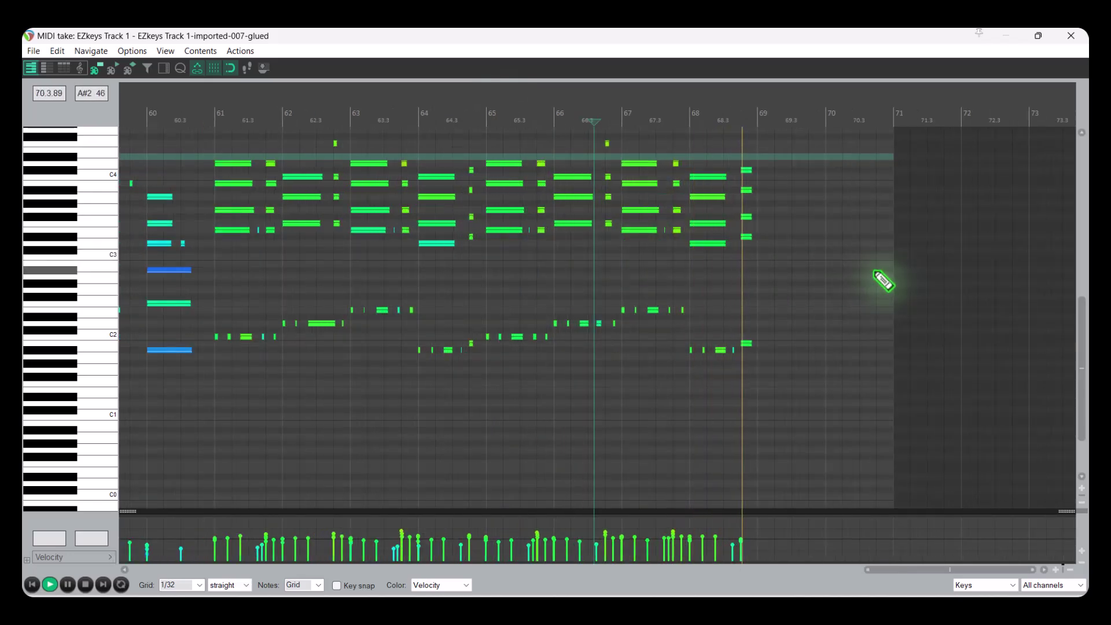
{"action": "key", "text": "space"}
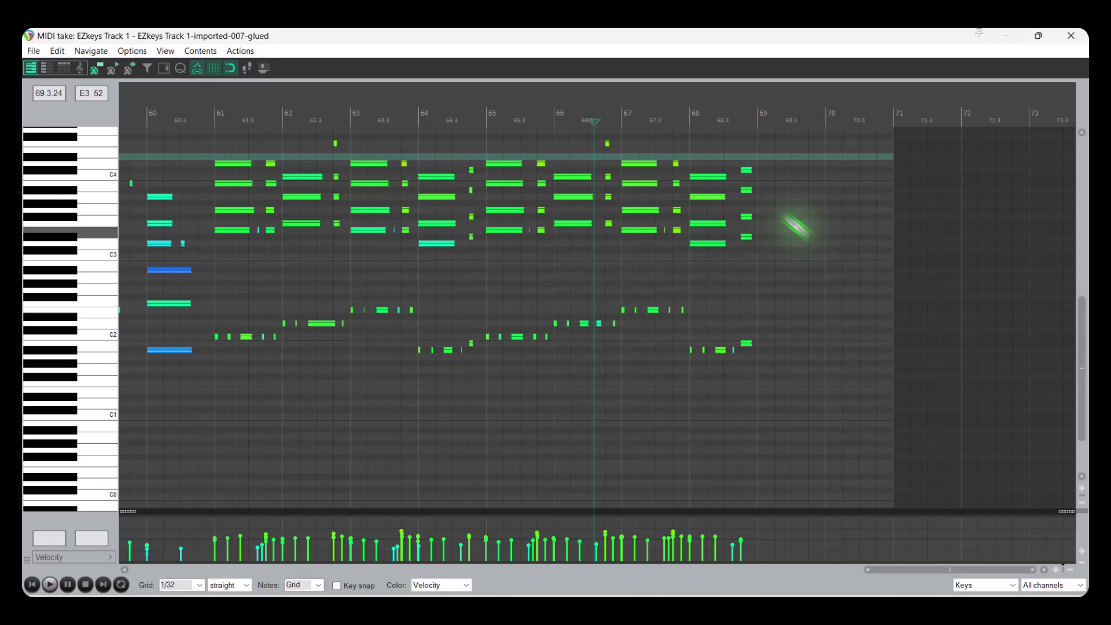
{"action": "left_click", "coordinate": [747, 171]}
{"action": "left_click", "coordinate": [747, 190], "text": "ctrl"}
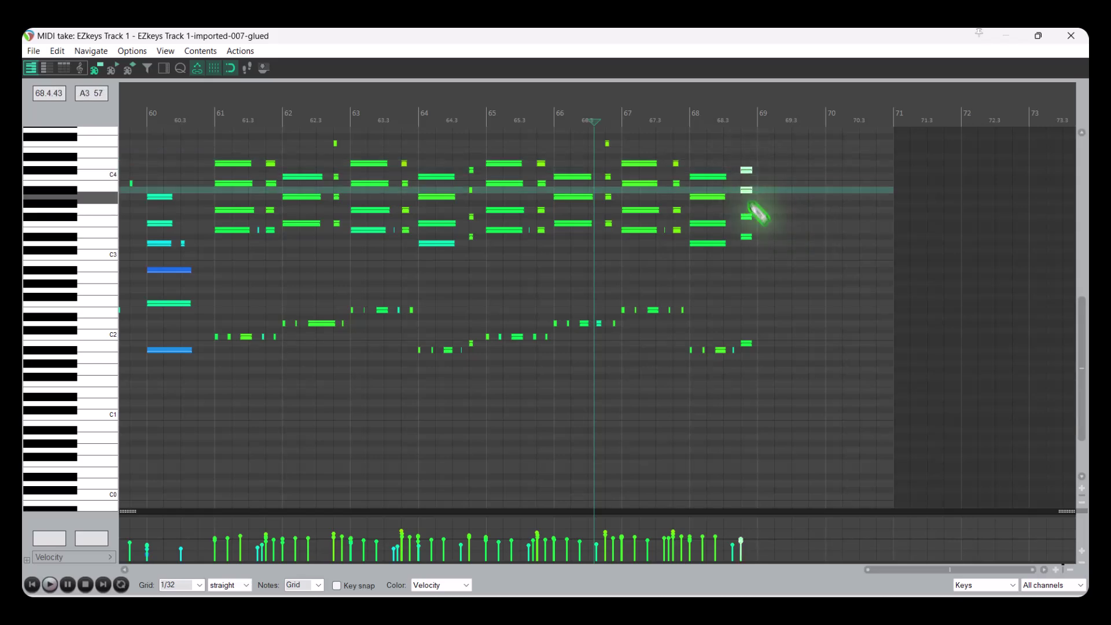
{"action": "left_click", "coordinate": [746, 217], "text": "ctrl"}
{"action": "left_click", "coordinate": [747, 236], "text": "ctrl"}
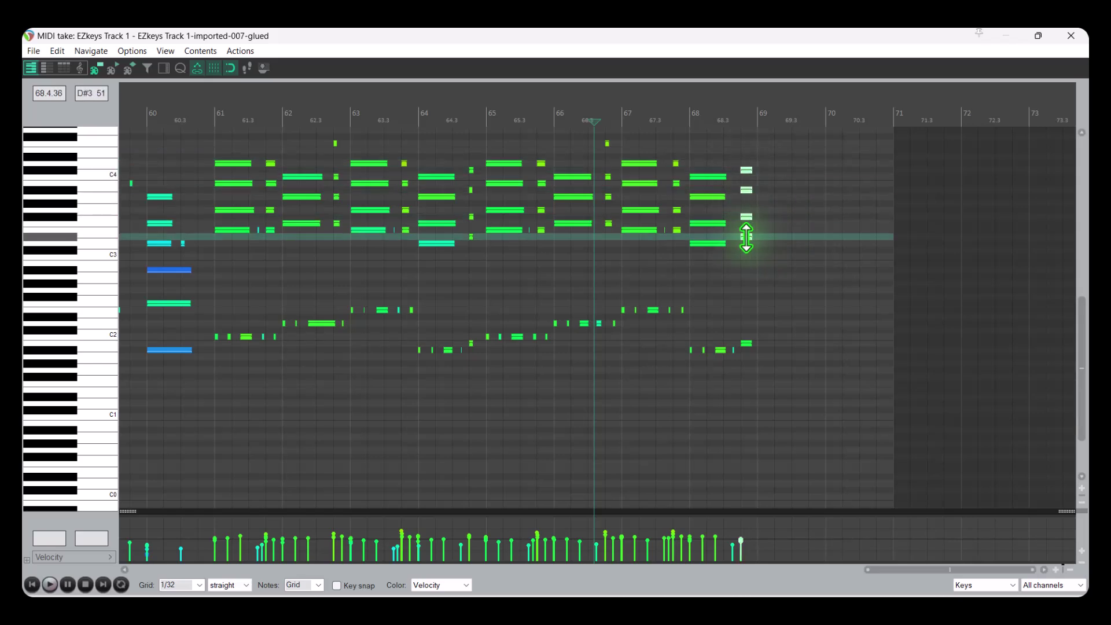
{"action": "left_click", "coordinate": [747, 345], "text": "ctrl"}
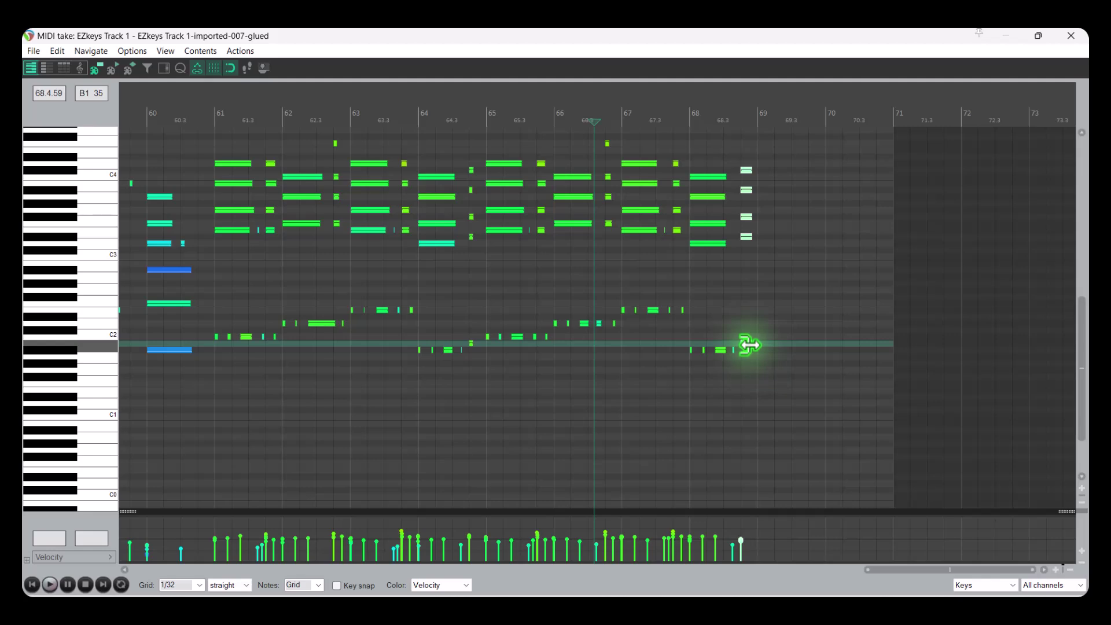
{"action": "left_click_drag", "start_coordinate": [763, 344], "coordinate": [881, 363]}
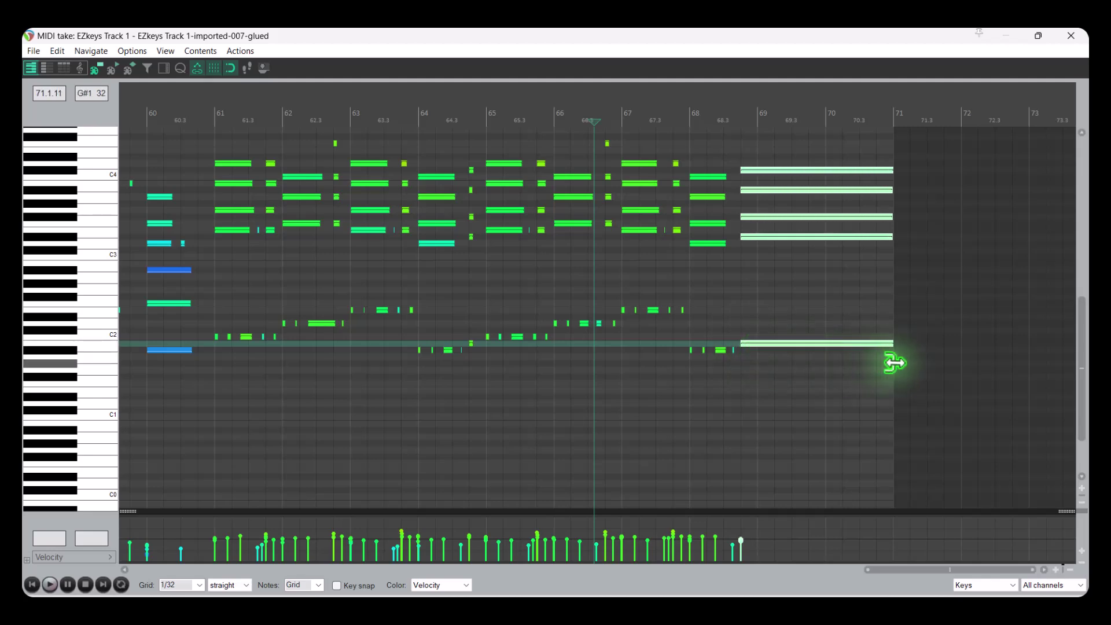
{"action": "left_click", "coordinate": [1071, 36]}
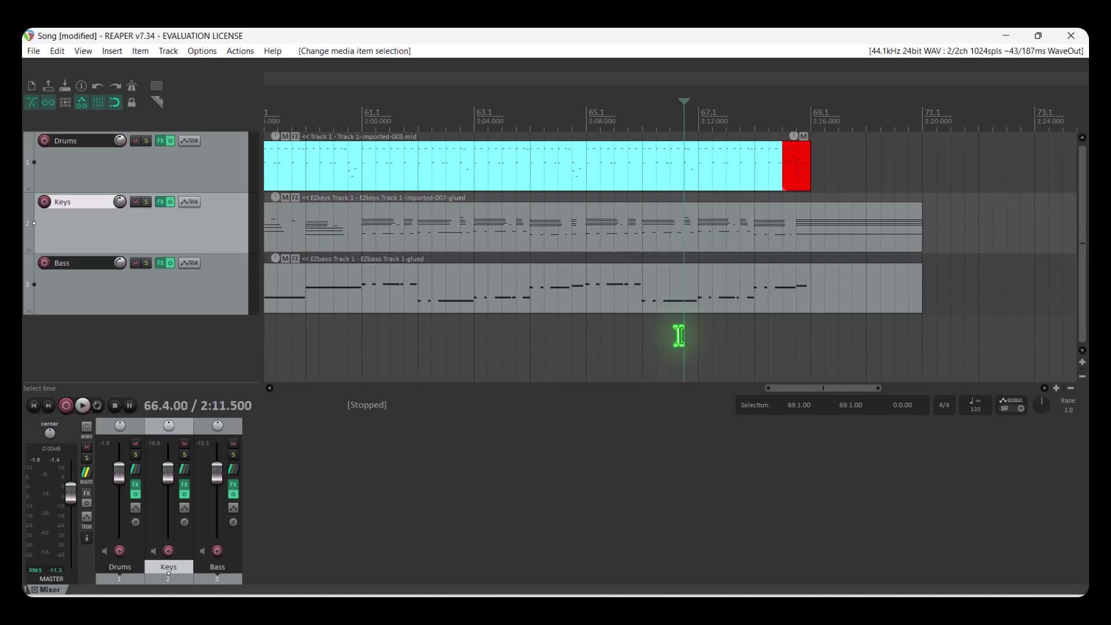
{"action": "key", "text": "space"}
- Lengthen the last note in the glued Bass item to bar 71 in the MIDI editor
{"action": "left_click", "coordinate": [831, 304]}
{"action": "double_click", "coordinate": [831, 304]}
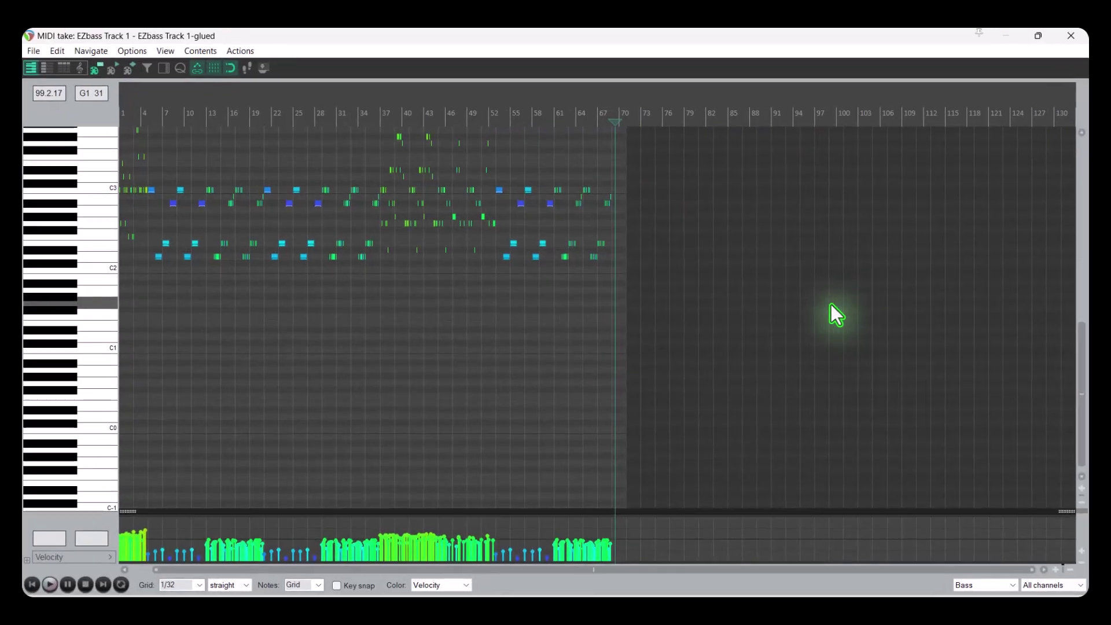
{"action": "scroll", "coordinate": [630, 235], "scroll_direction": "up", "scroll_amount": 8}
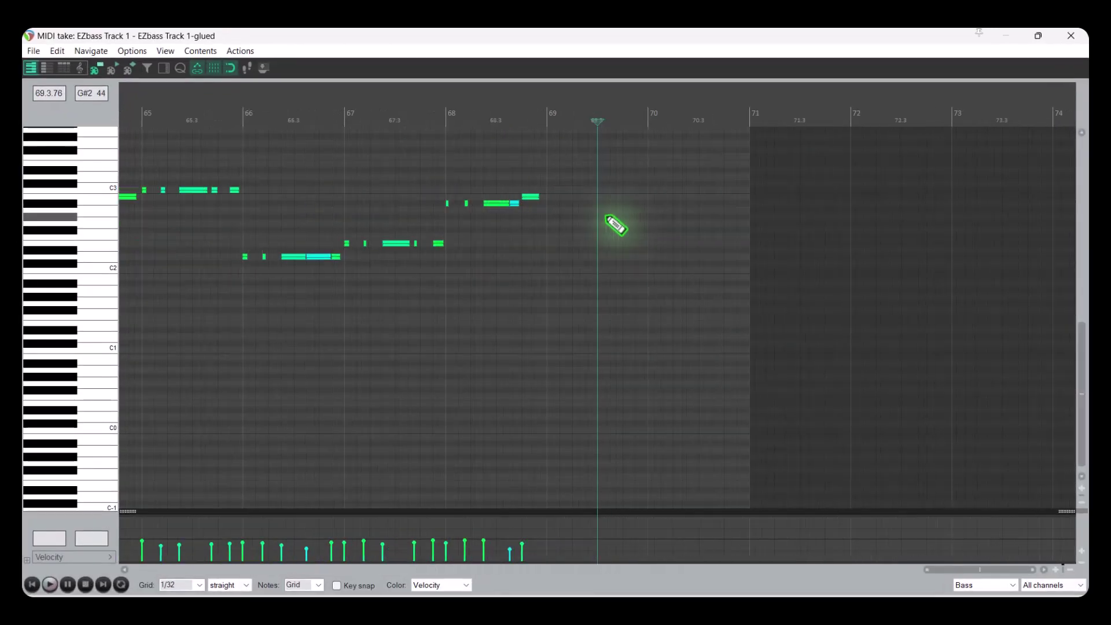
{"action": "left_click", "coordinate": [1070, 36]}
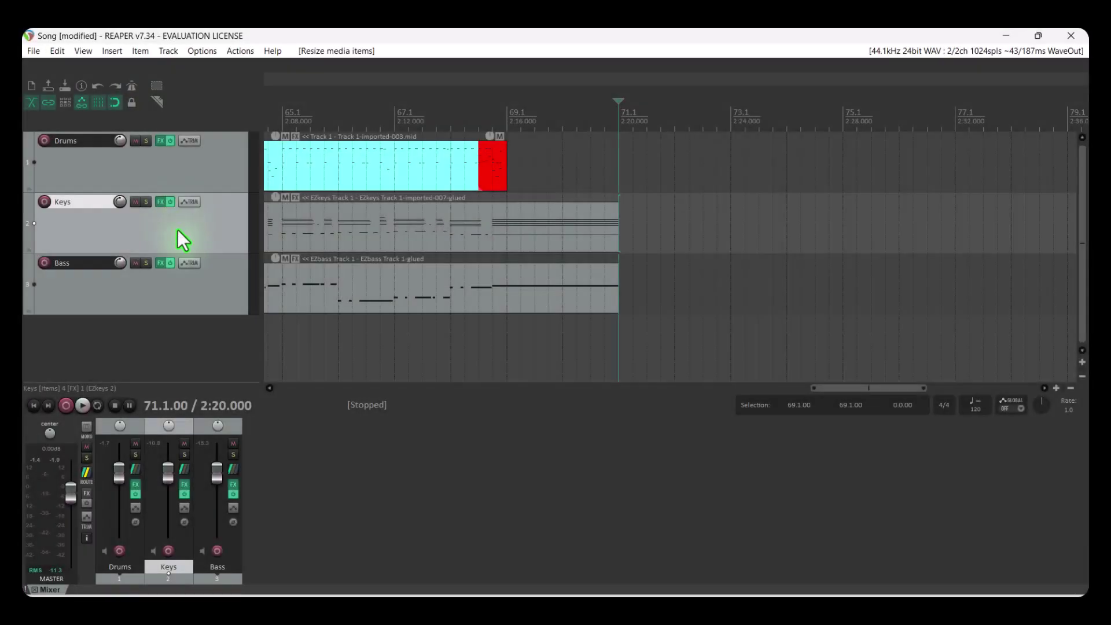
- Activate the volume envelope of the Keys track
{"action": "right_click", "coordinate": [177, 229]}
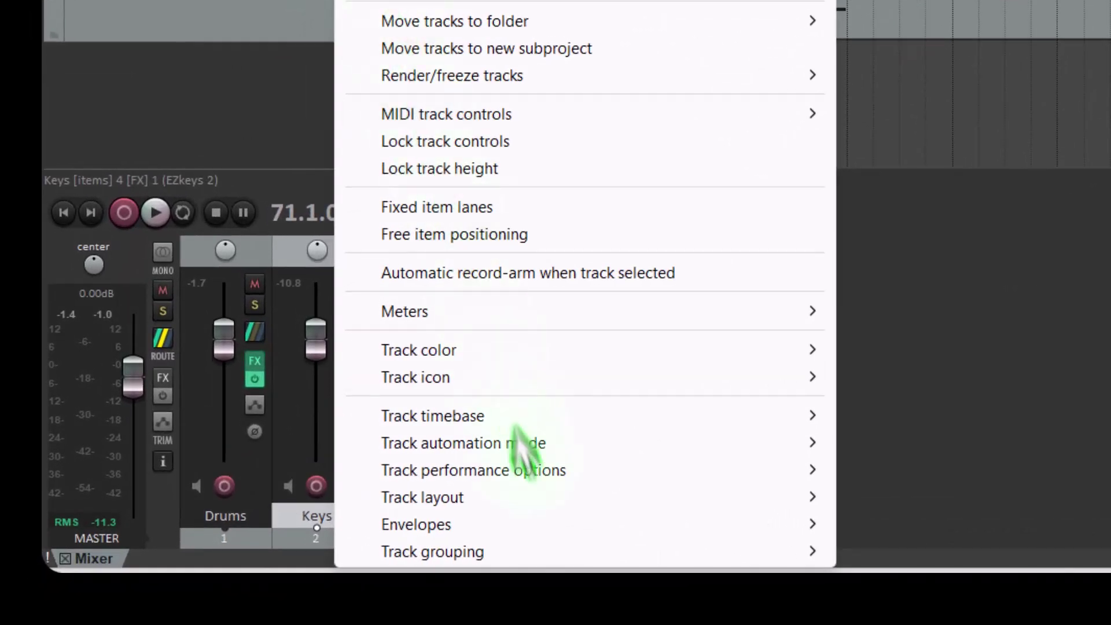
{"action": "mouse_move", "coordinate": [541, 530]}
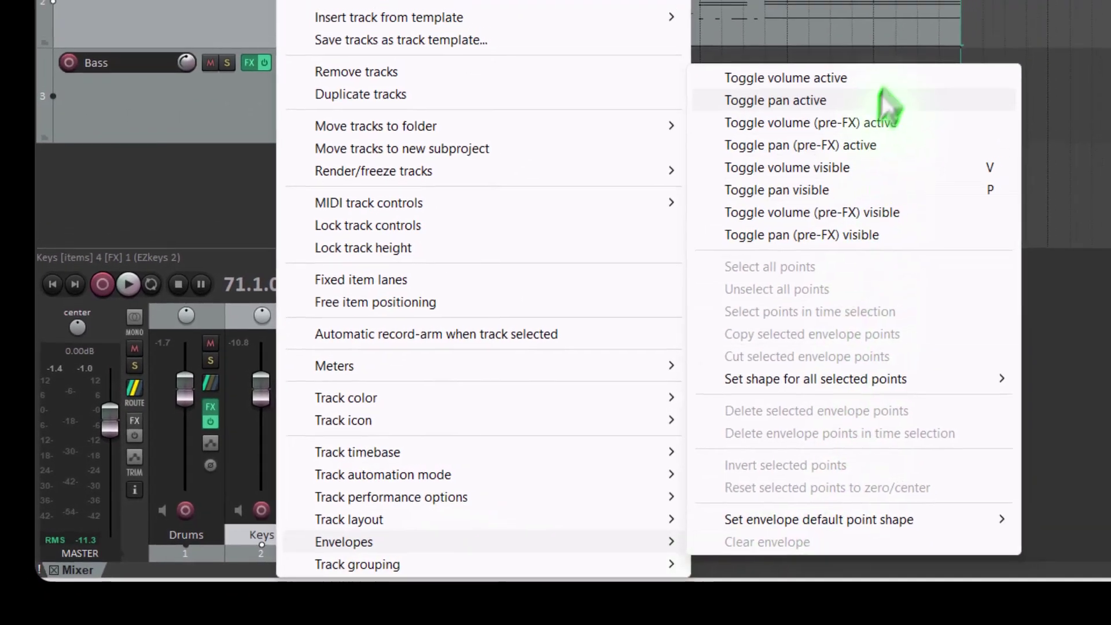
{"action": "left_click", "coordinate": [882, 79]}
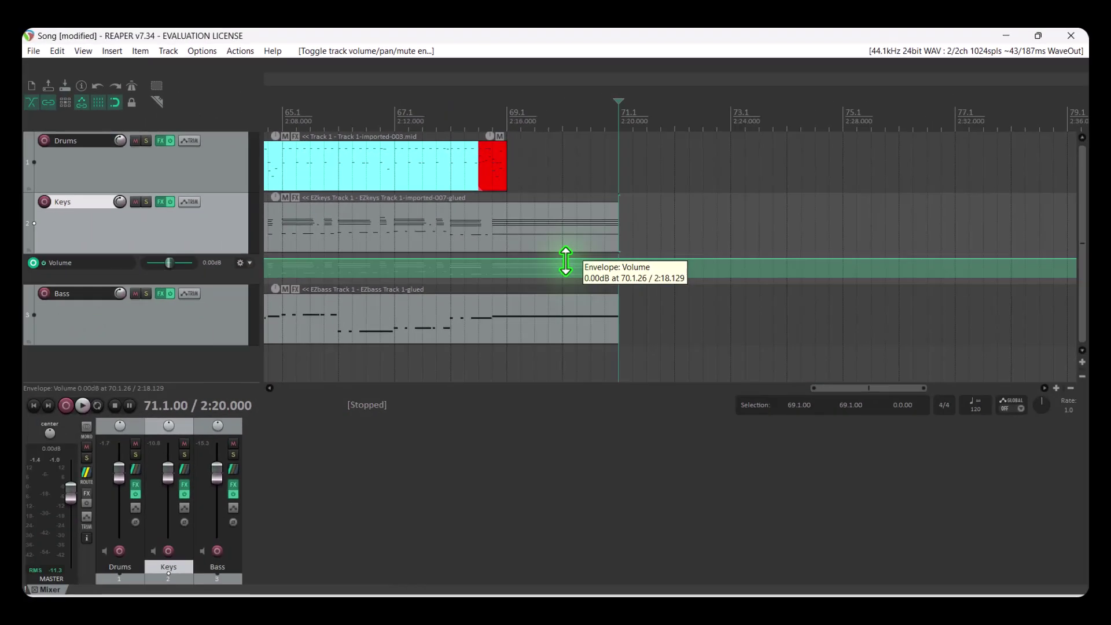
- Add Keys volume envelope points at about 70.1 and at 71.1.00, and lower the second to -inf dB for a fade-out
{"action": "right_click", "coordinate": [565, 261]}
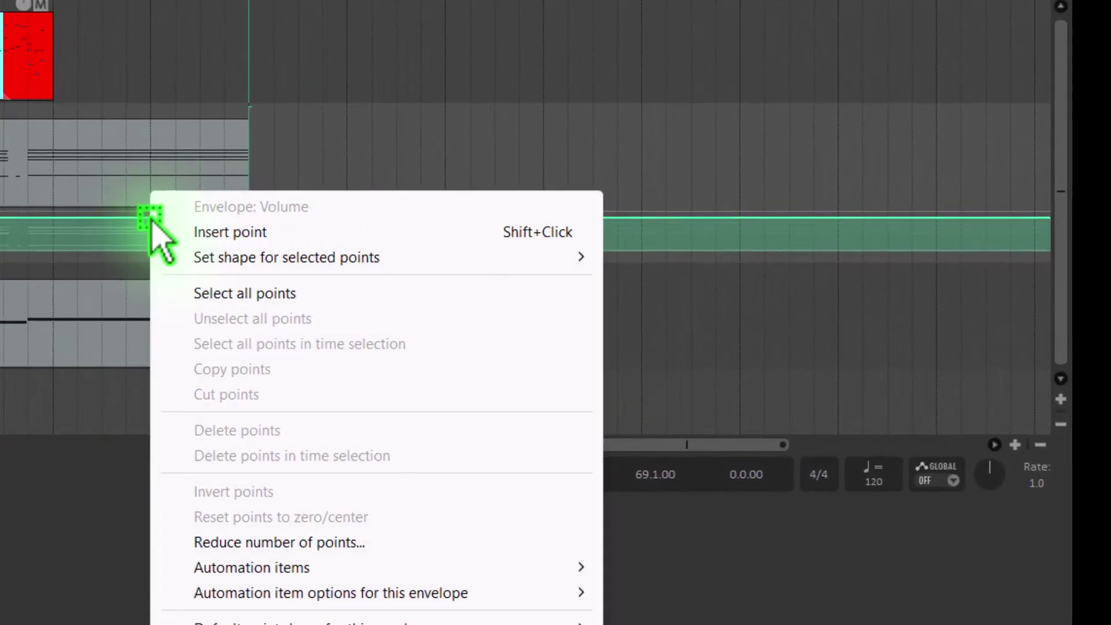
{"action": "left_click", "coordinate": [176, 234]}
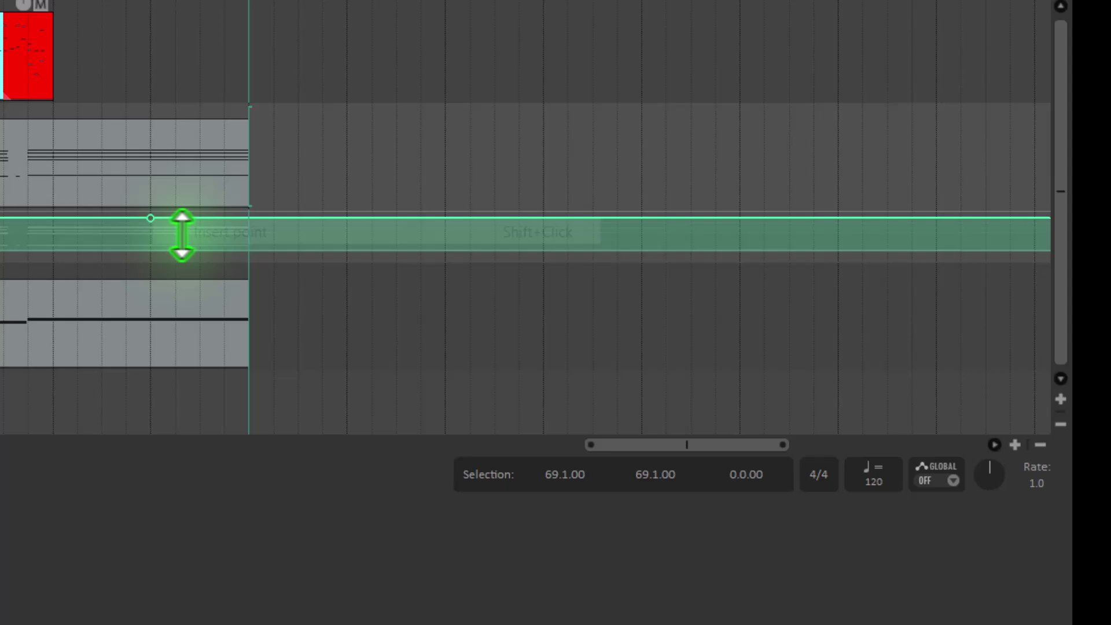
{"action": "right_click", "coordinate": [249, 220]}
{"action": "left_click", "coordinate": [298, 231]}
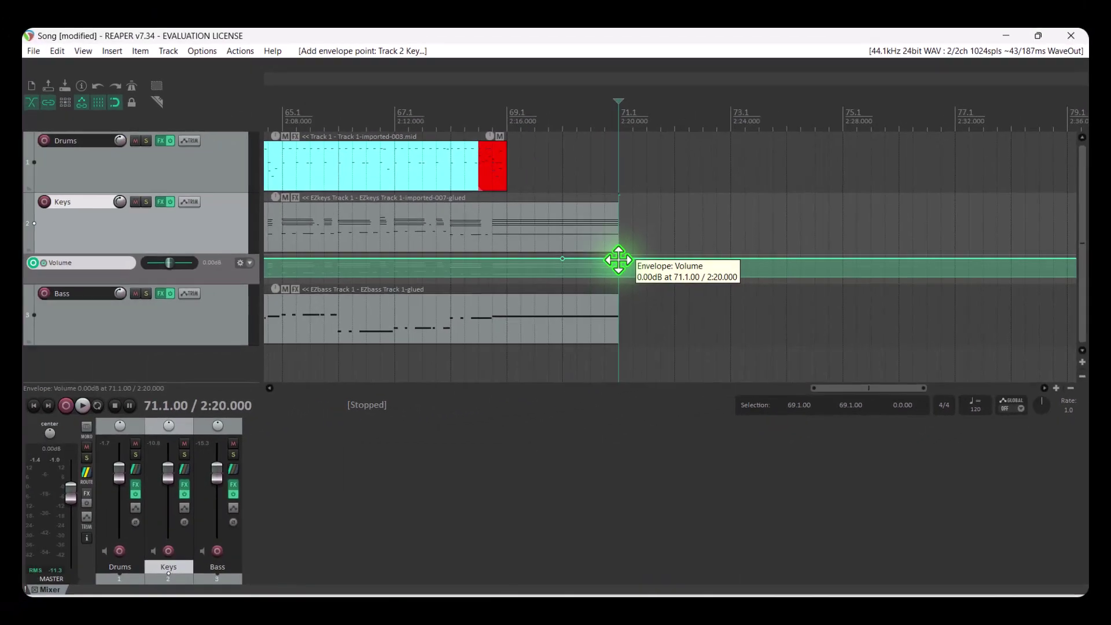
{"action": "left_click_drag", "start_coordinate": [617, 259], "coordinate": [614, 438]}
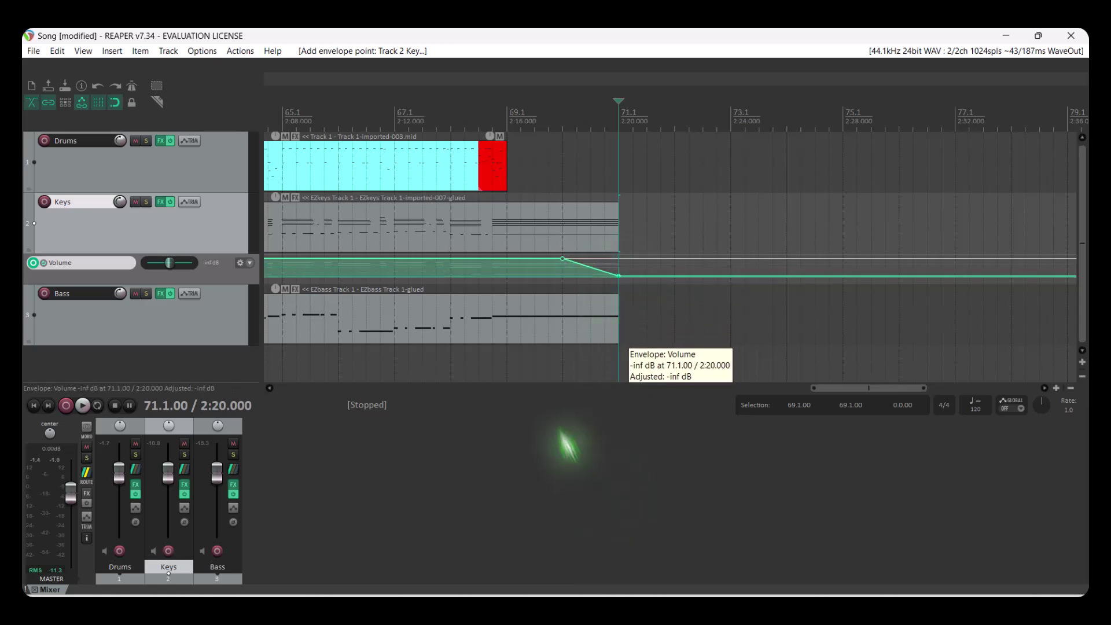
- Play back the ending from bar 68.2.00 to check the Keys fade-out
{"action": "left_click", "coordinate": [466, 356]}
{"action": "key", "text": "space"}
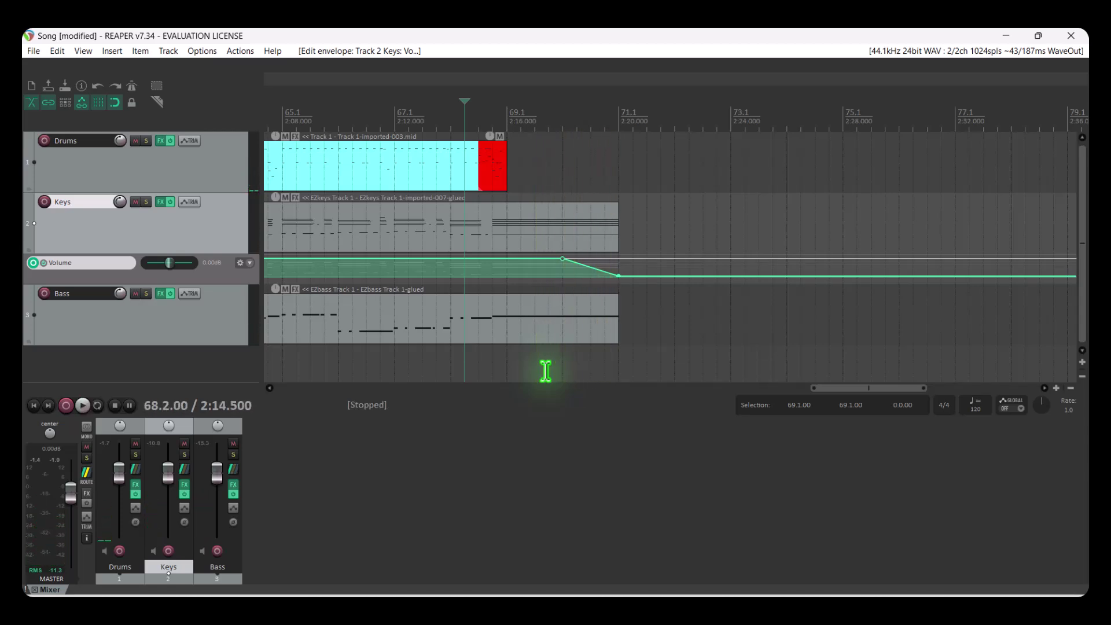
- Show the Bass volume envelope, add a fade-out from about 68.4 down to -inf at 71.1.00, and play back the ending
{"action": "key", "text": "v"}
{"action": "right_click", "coordinate": [564, 350]}
{"action": "left_click", "coordinate": [524, 266]}
{"action": "right_click", "coordinate": [619, 351]}
{"action": "left_click", "coordinate": [654, 266]}
{"action": "left_click_drag", "start_coordinate": [618, 351], "coordinate": [618, 368]}
{"action": "left_click", "coordinate": [450, 281]}
{"action": "key", "text": "space"}
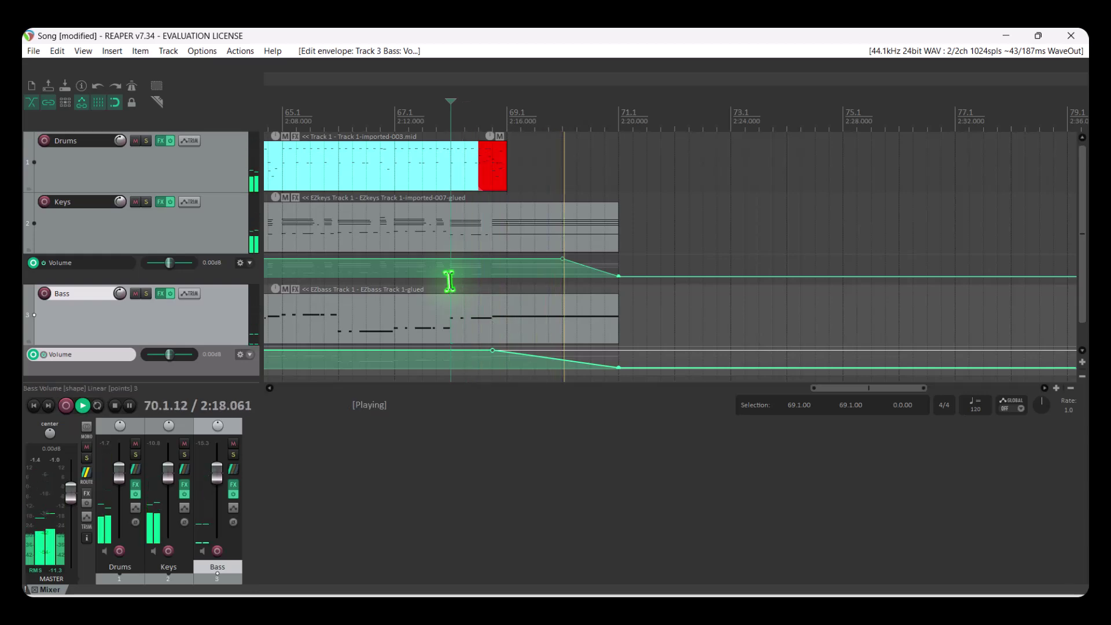
- Show the Drums volume envelope, add a fade-out from about 70.1 down to -inf at 71.1.00, and play back the ending
{"action": "key", "text": "space"}
{"action": "left_click", "coordinate": [209, 168]}
{"action": "right_click", "coordinate": [208, 168]}
{"action": "mouse_move", "coordinate": [255, 571]}
{"action": "left_click", "coordinate": [544, 330]}
{"action": "right_click", "coordinate": [507, 197]}
{"action": "left_click", "coordinate": [544, 221]}
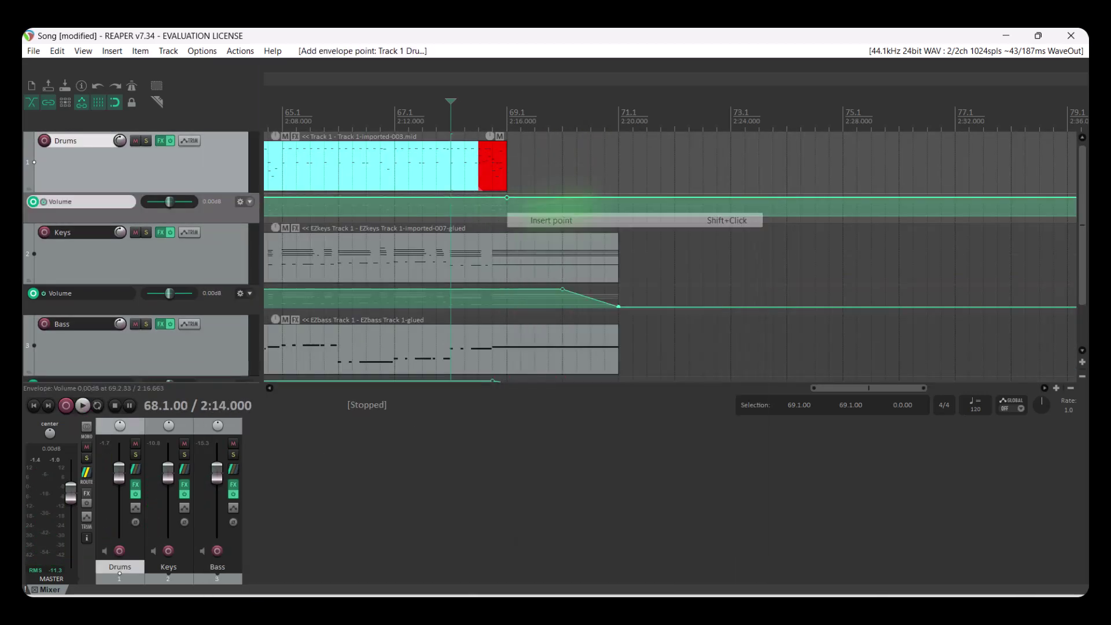
{"action": "left_click", "coordinate": [619, 197], "text": "shift"}
{"action": "left_click_drag", "start_coordinate": [619, 197], "coordinate": [618, 214]}
{"action": "key", "text": "space"}
{"action": "key", "text": "space"}
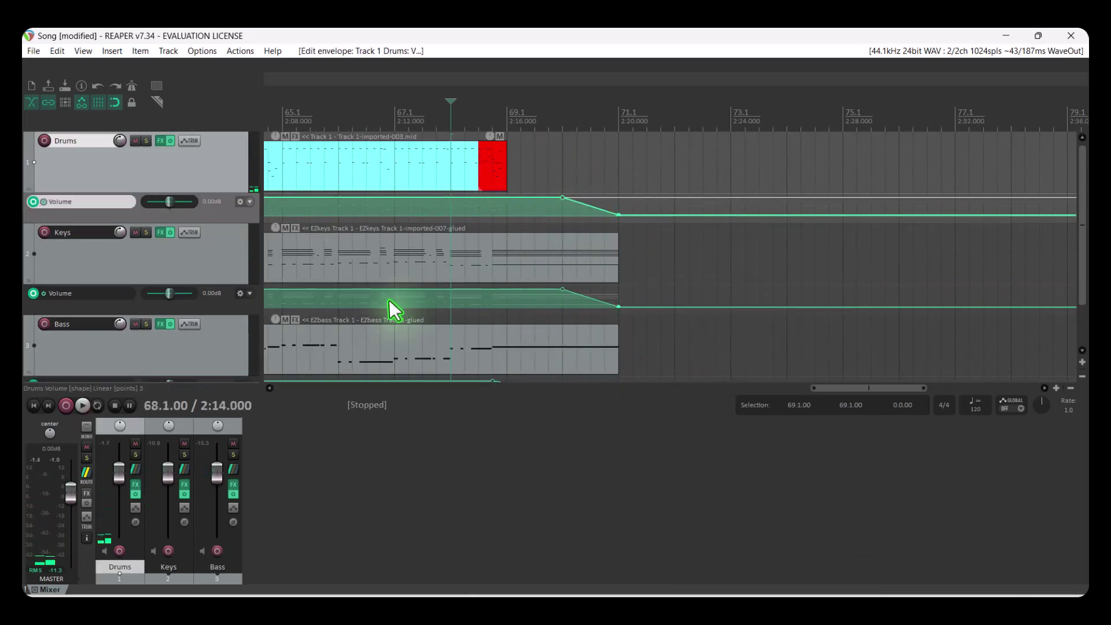
- Play the whole song from the beginning and open EZdrummer 3 on the Drums track
{"action": "scroll", "coordinate": [393, 310], "scroll_direction": "down", "scroll_amount": 5}
{"action": "key", "text": "Home"}
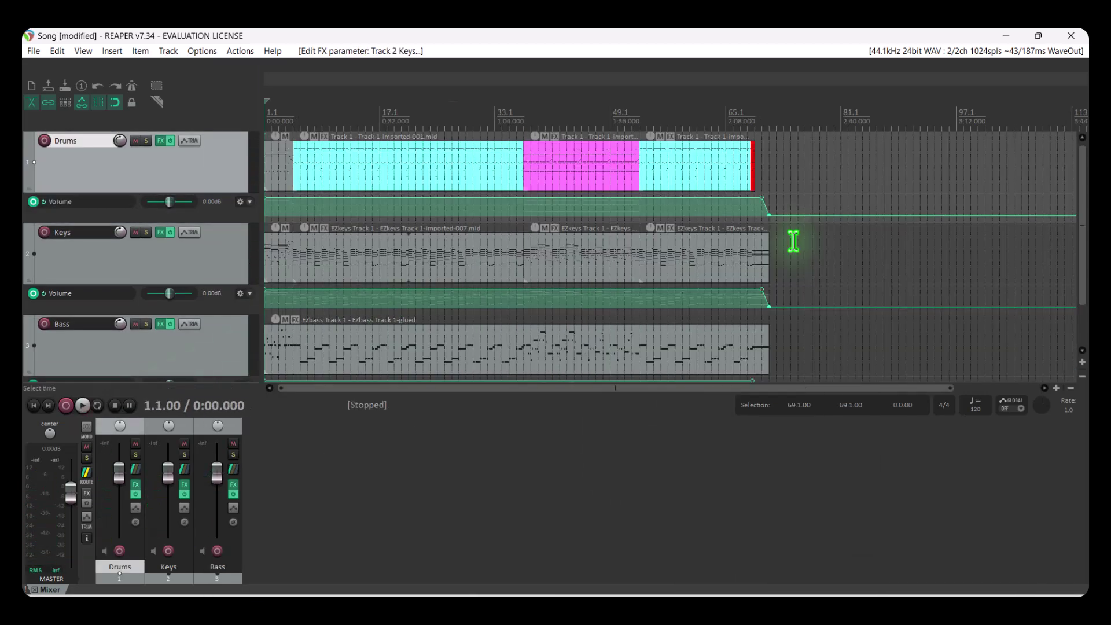
{"action": "left_click", "coordinate": [81, 405]}
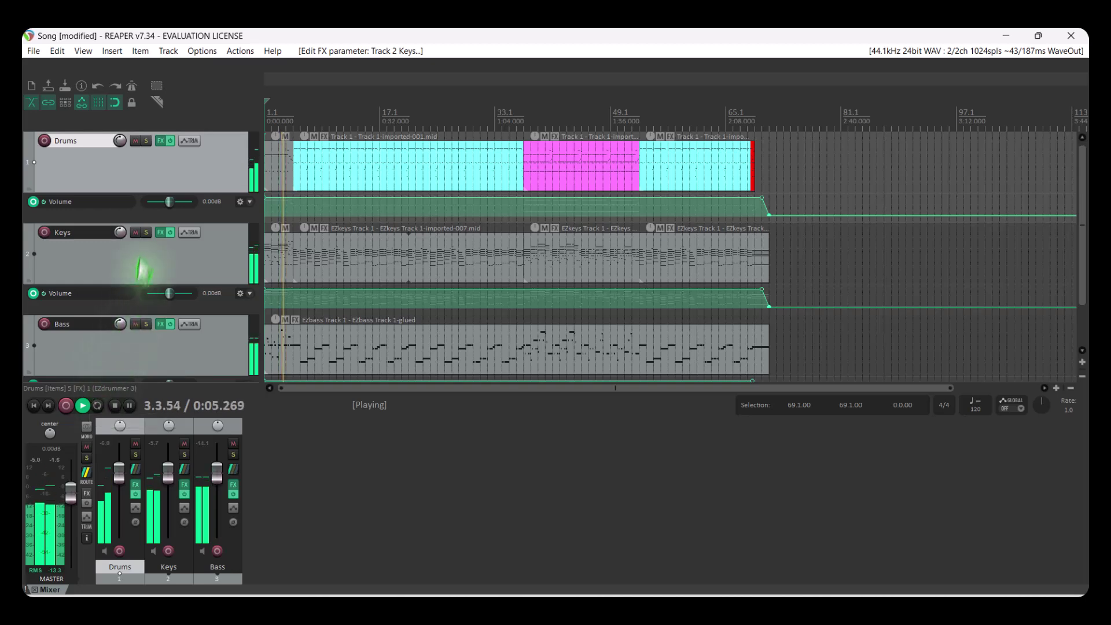
{"action": "left_click", "coordinate": [161, 144]}
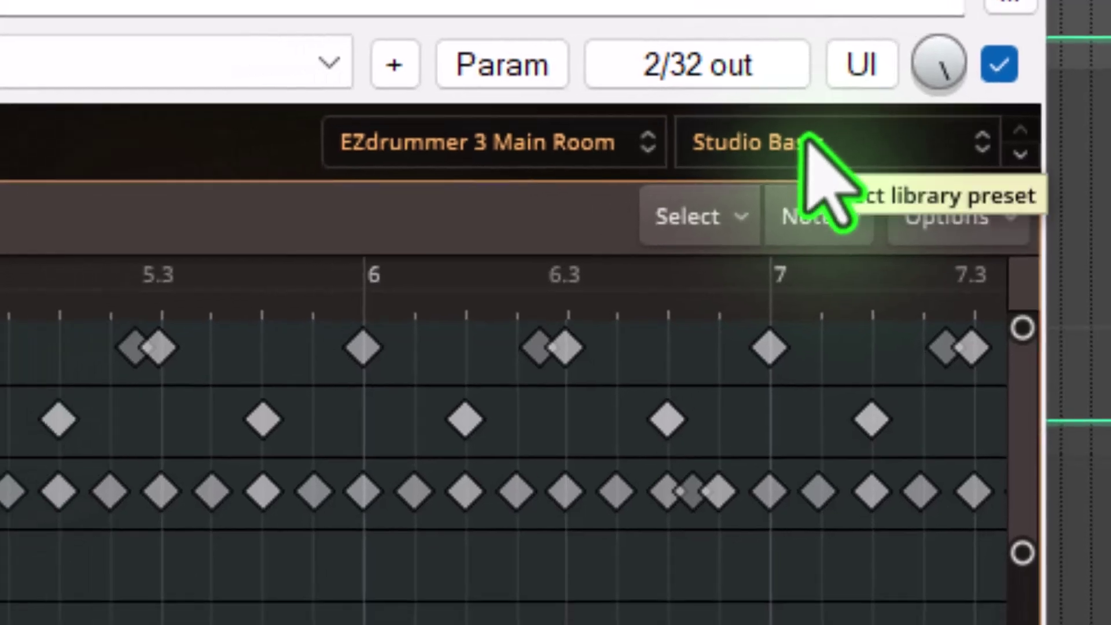
- Apply the Toontrack preset Mellow Train Beat to the EZdrummer 3 drum kit
{"action": "left_click", "coordinate": [769, 155]}
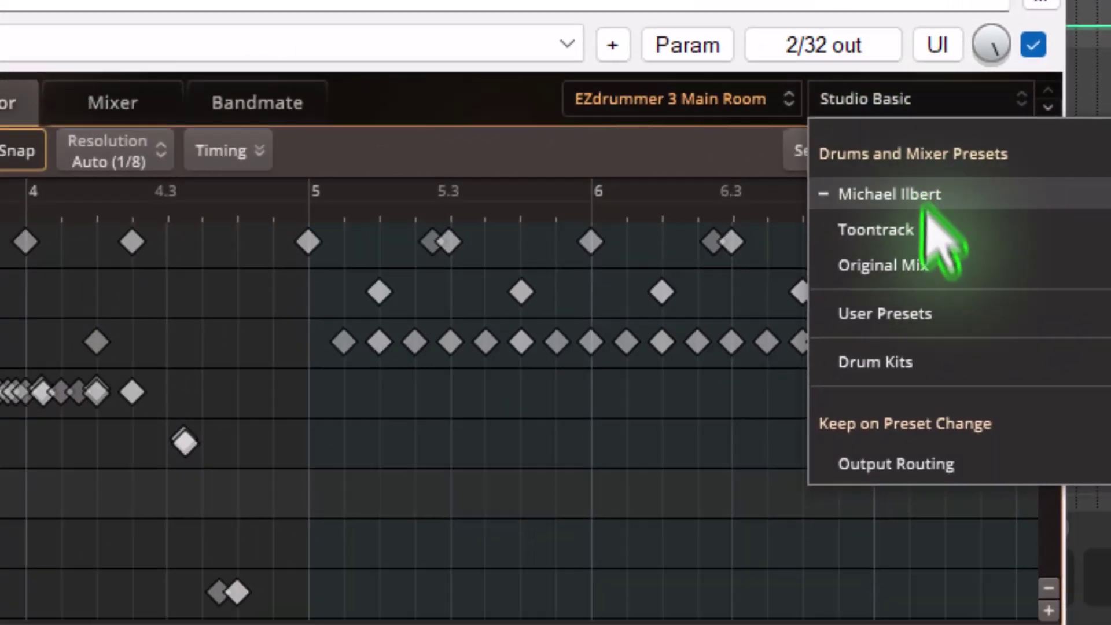
{"action": "mouse_move", "coordinate": [915, 244]}
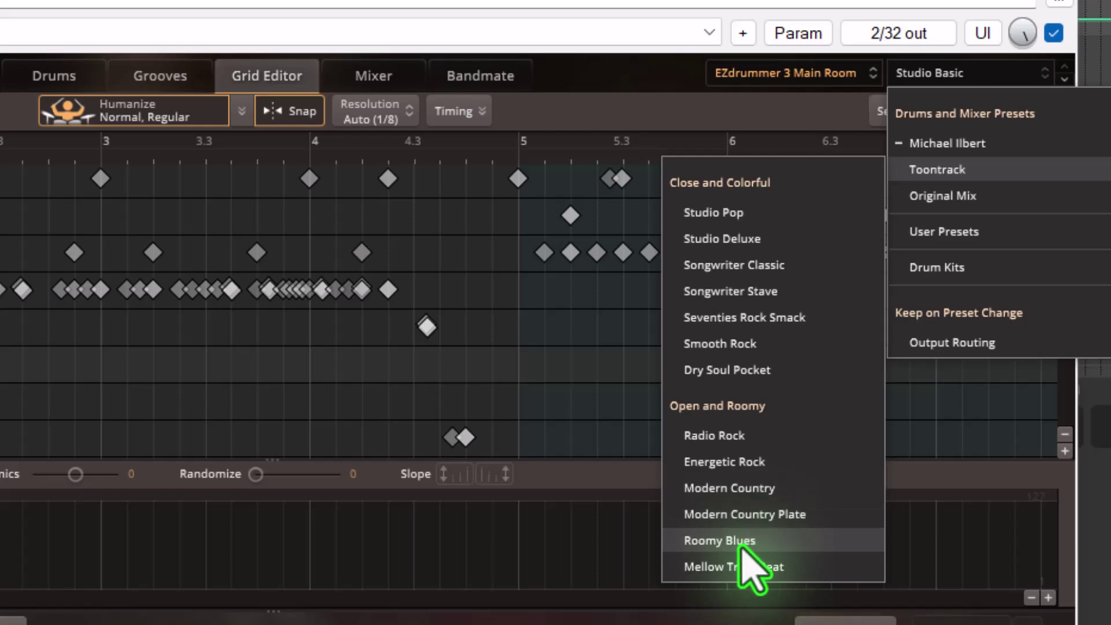
{"action": "left_click", "coordinate": [817, 568]}
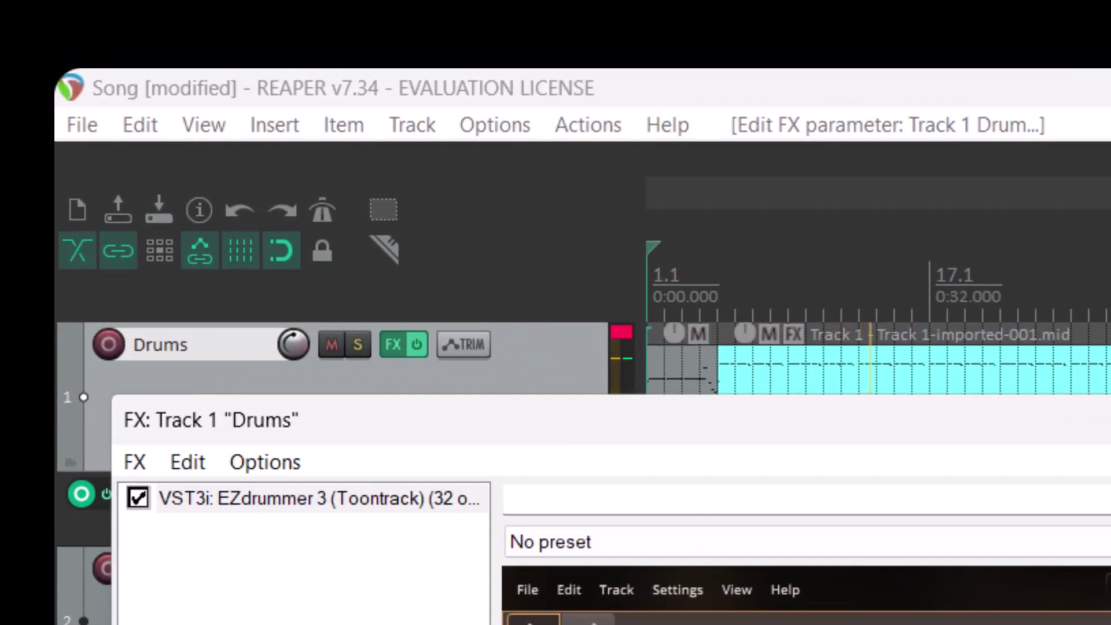
- Solo the Drums track, switch EZdrummer 3 to the Toontrack preset Songwriter Classic, then unsolo the track and close the plug-in
{"action": "left_click", "coordinate": [358, 346]}
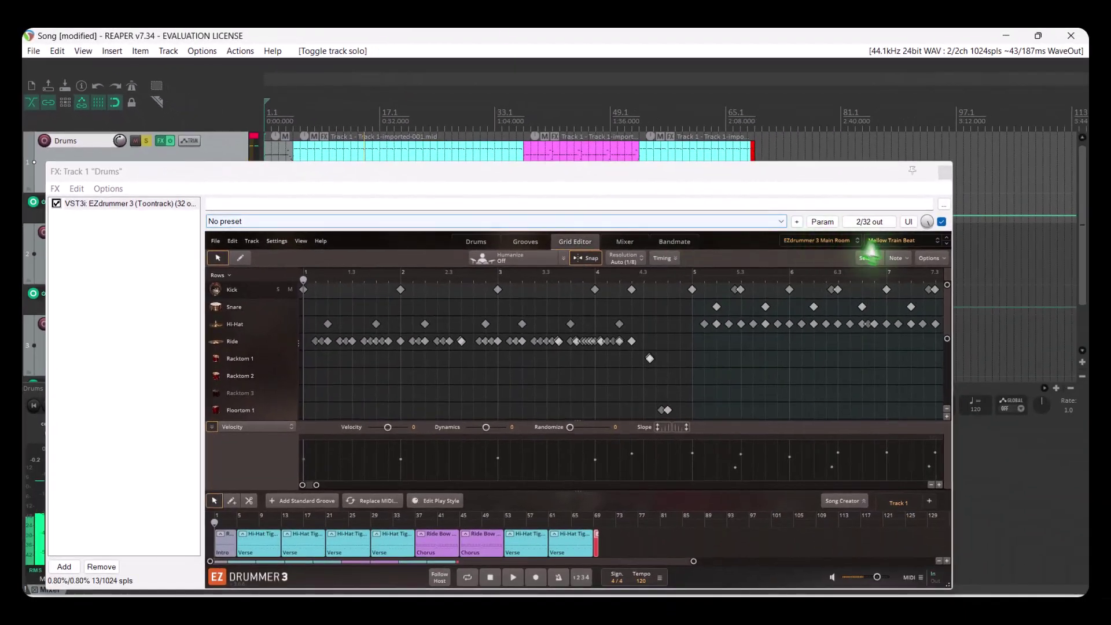
{"action": "left_click", "coordinate": [1105, 304]}
{"action": "mouse_move", "coordinate": [1110, 362]}
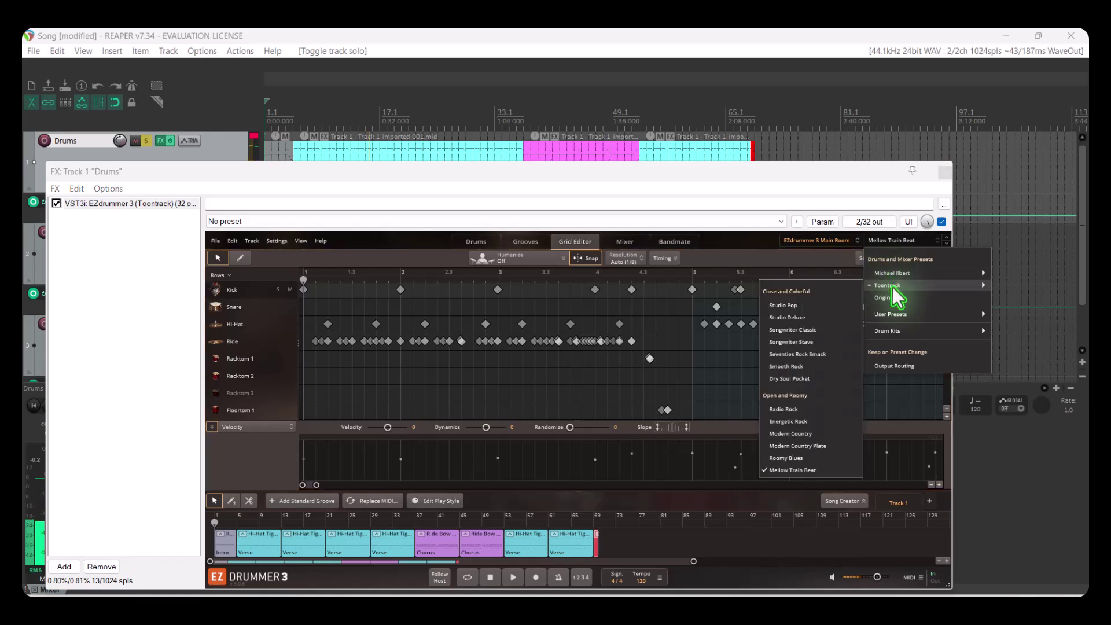
{"action": "left_click", "coordinate": [793, 330]}
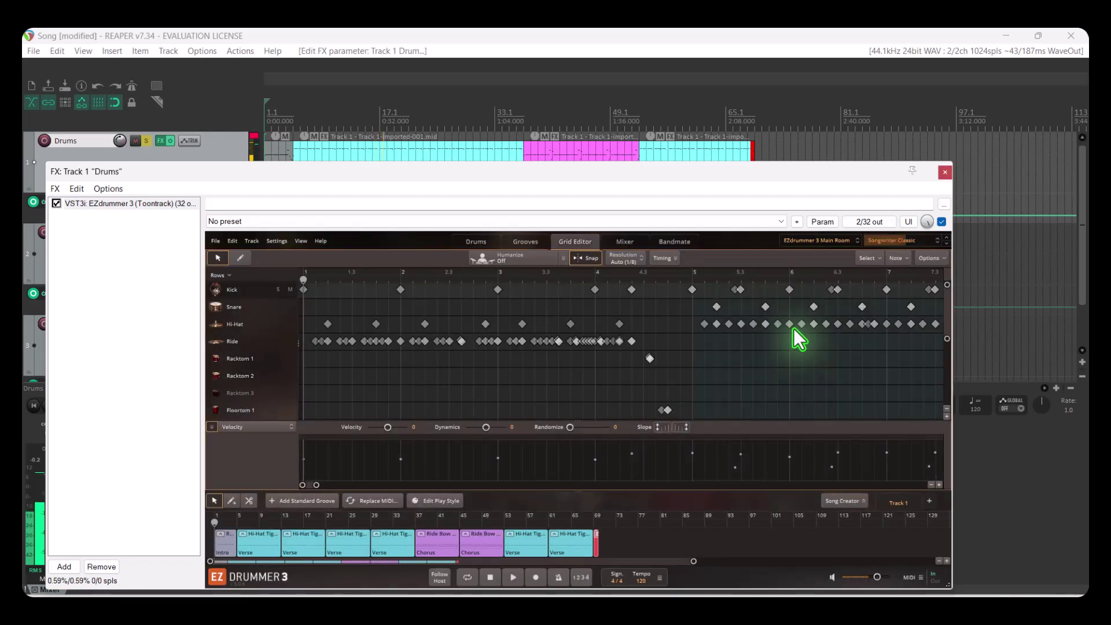
{"action": "left_click", "coordinate": [146, 142]}
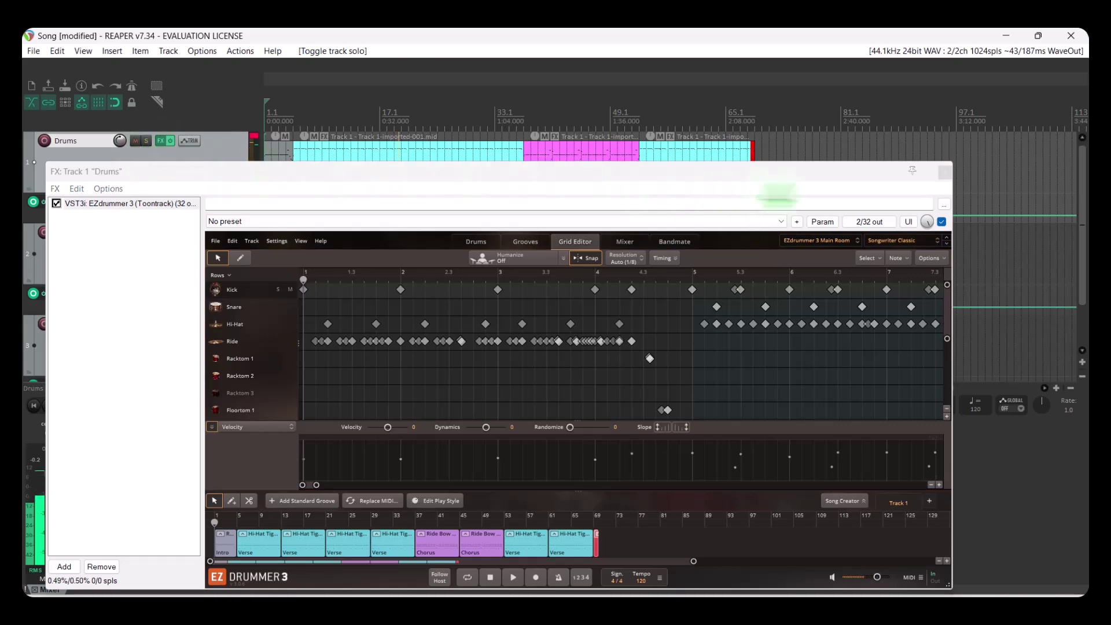
{"action": "left_click", "coordinate": [946, 173]}
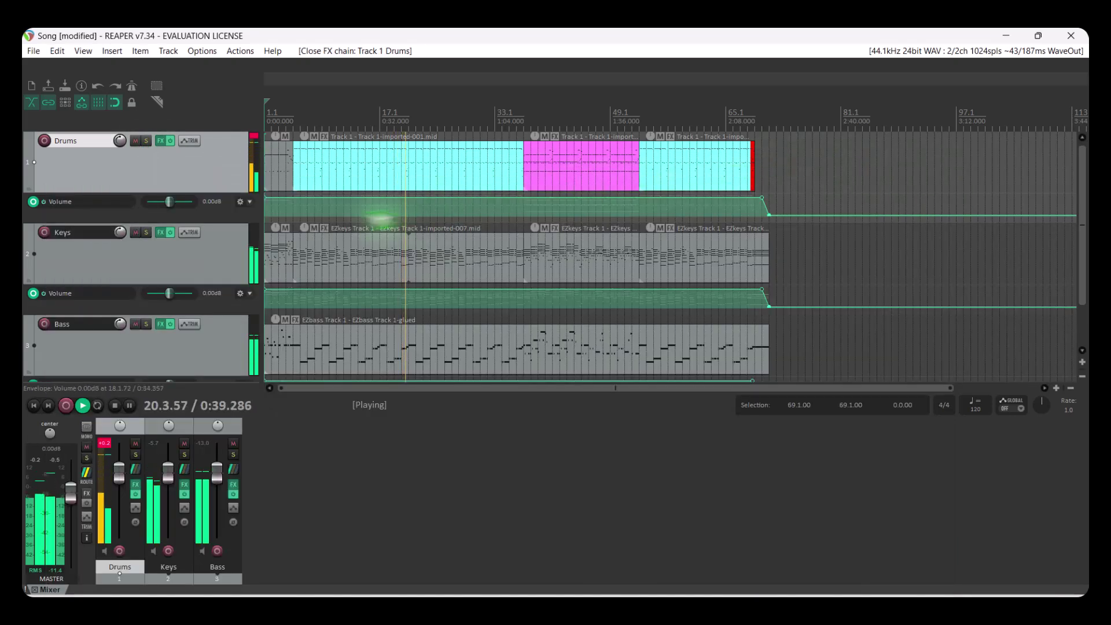
- Open EZkeys 2 on the Keys track and open its library preset list
{"action": "left_click", "coordinate": [161, 231]}
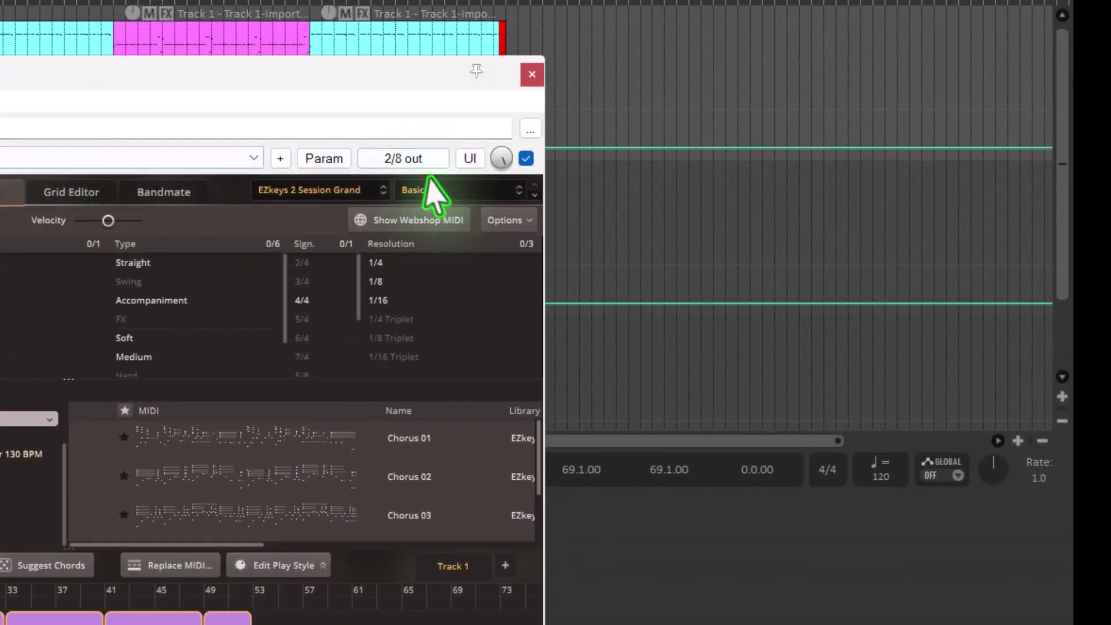
{"action": "left_click", "coordinate": [434, 191]}
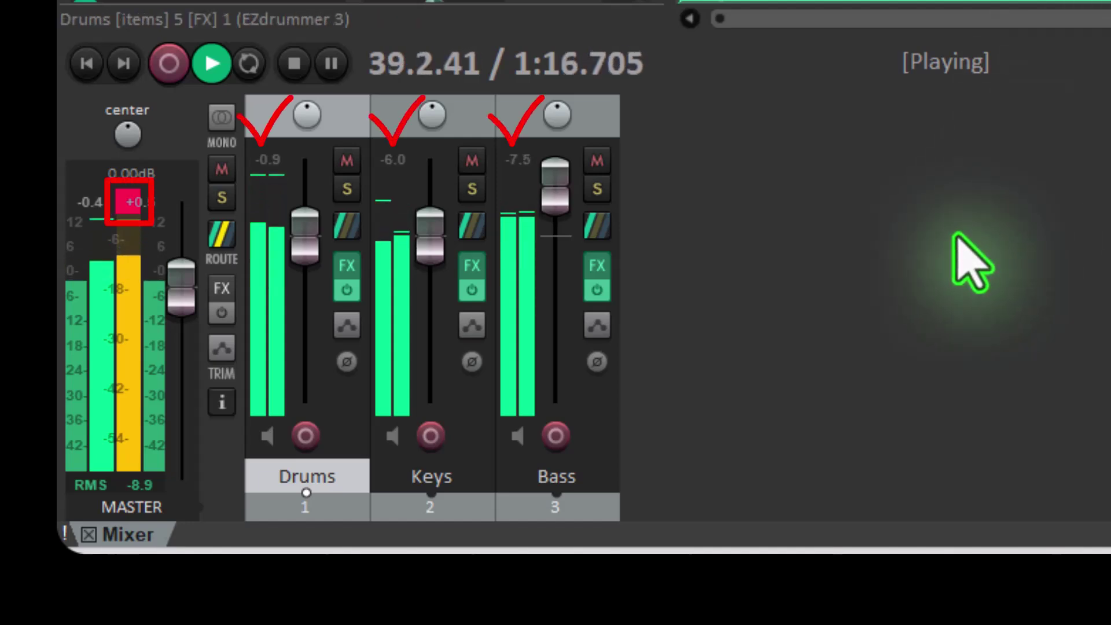
- Stop playback and add the VST3 plug-in EZmix 3 to the Master track
{"action": "left_click", "coordinate": [296, 61]}
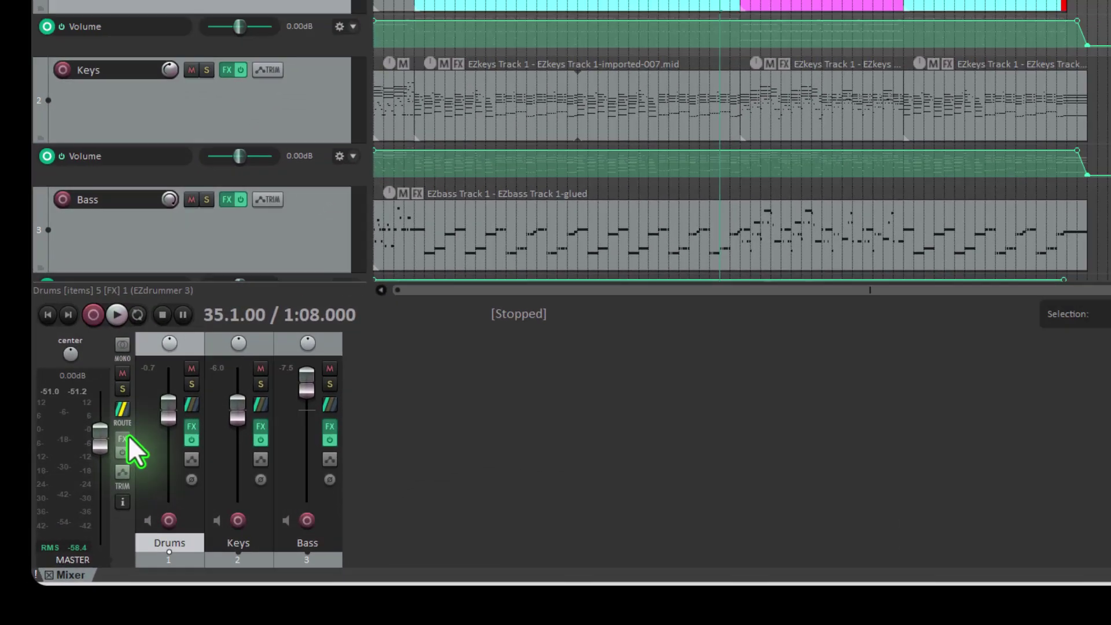
{"action": "left_click", "coordinate": [150, 397]}
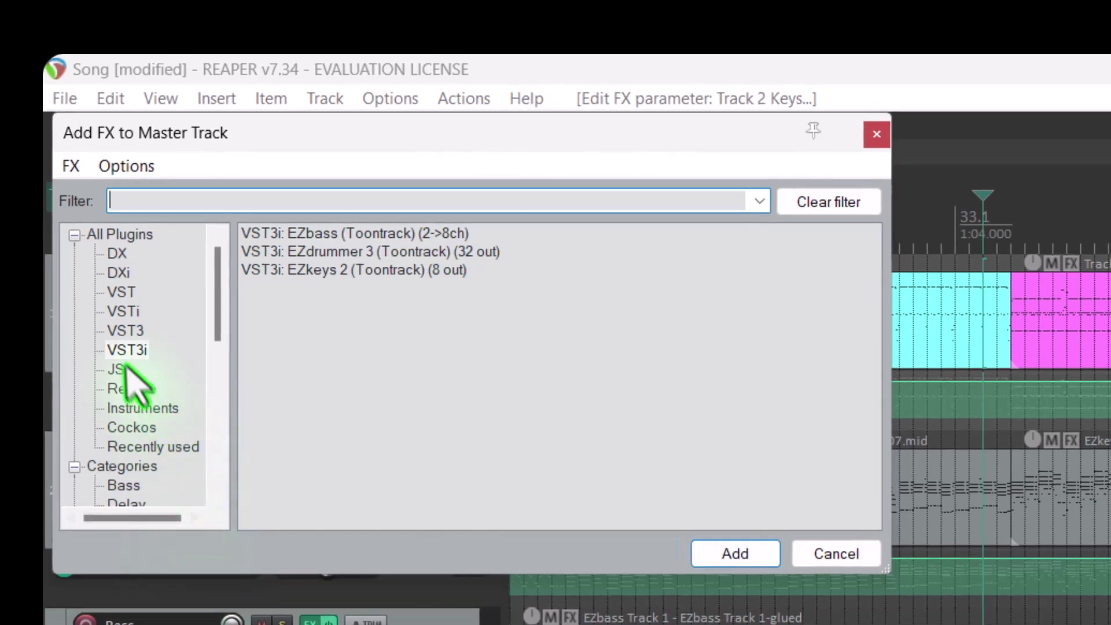
{"action": "left_click", "coordinate": [119, 334]}
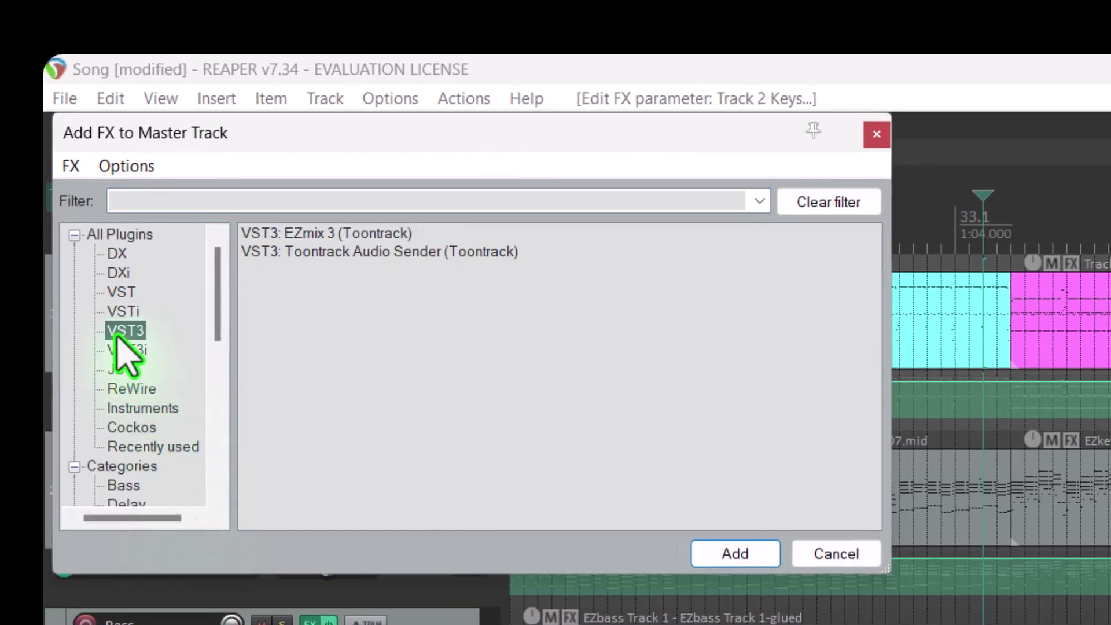
{"action": "left_click", "coordinate": [326, 238]}
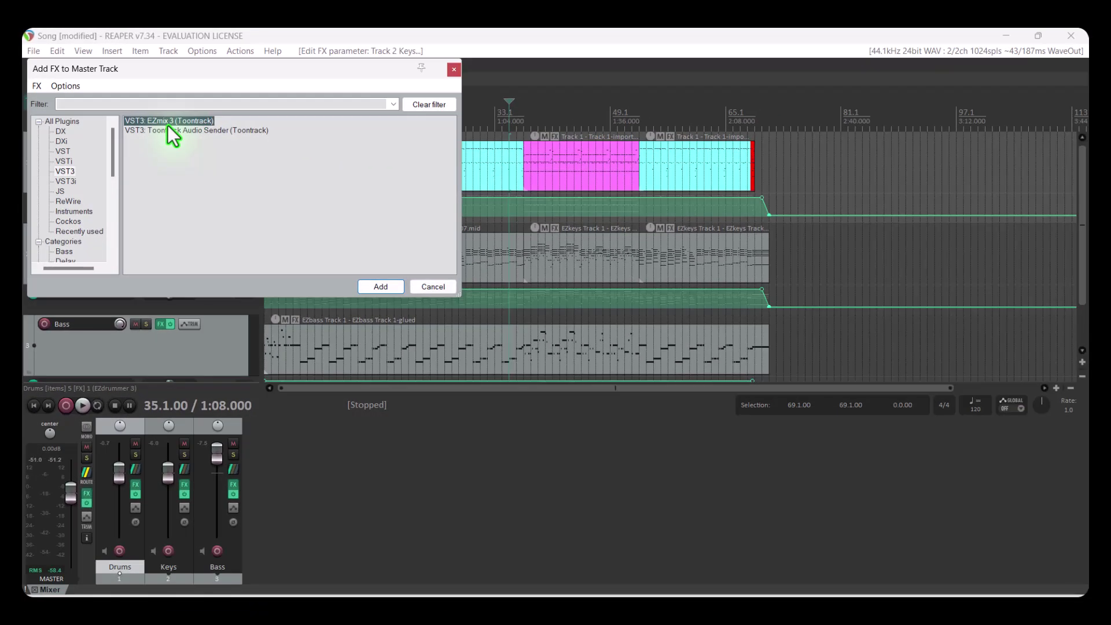
{"action": "double_click", "coordinate": [168, 125]}
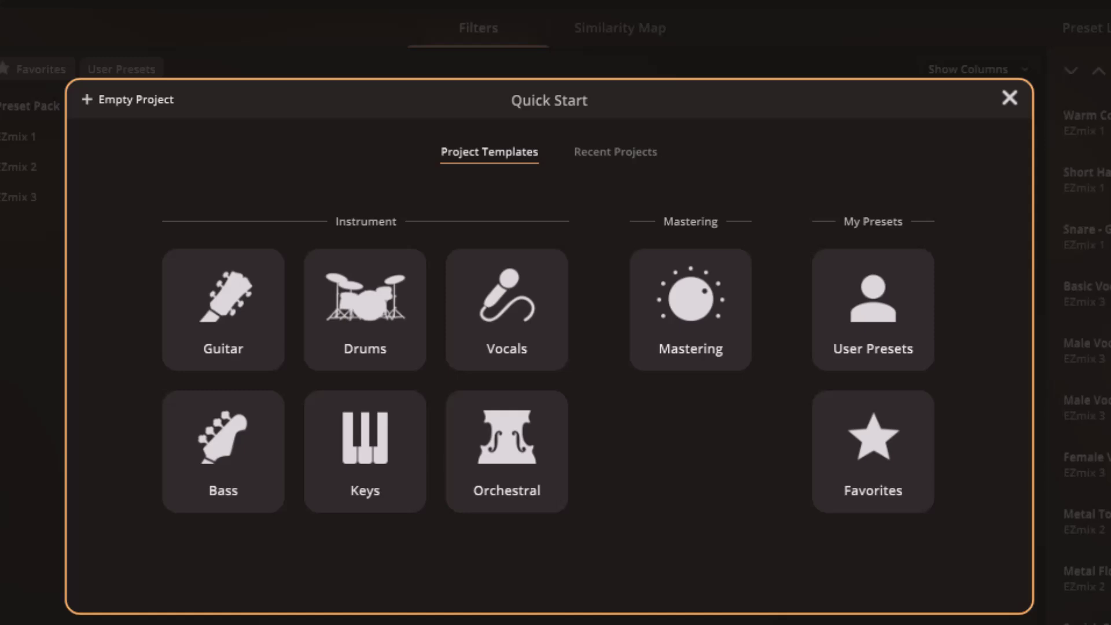
- Start an AI-Assisted Mastering project in EZmix 3 and load the Rock Master Modern preset
{"action": "left_click", "coordinate": [670, 302]}
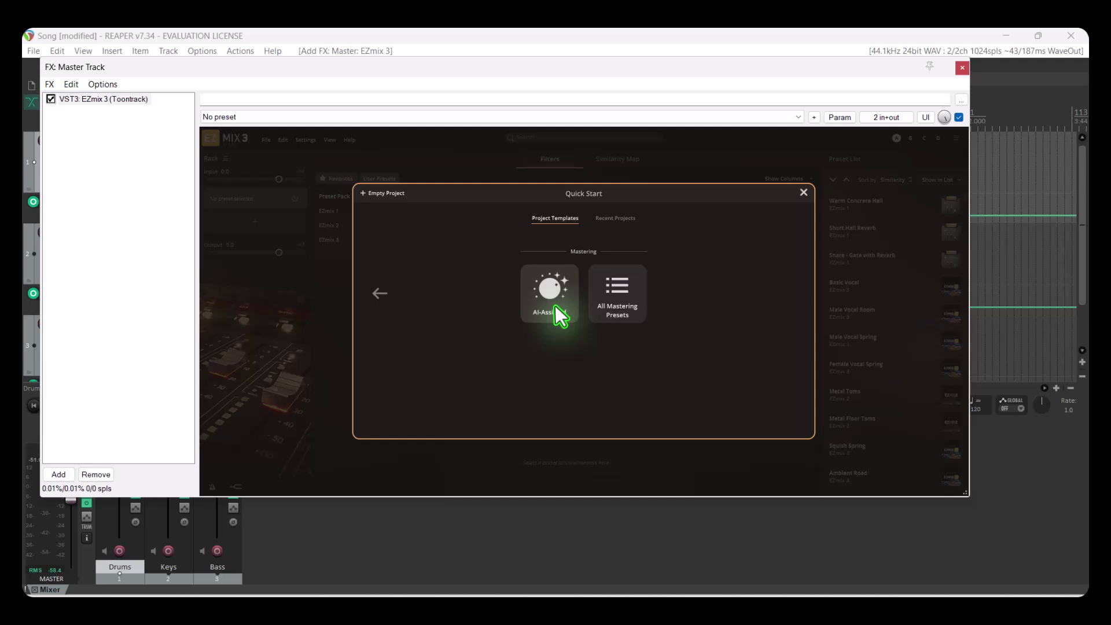
{"action": "left_click", "coordinate": [489, 336]}
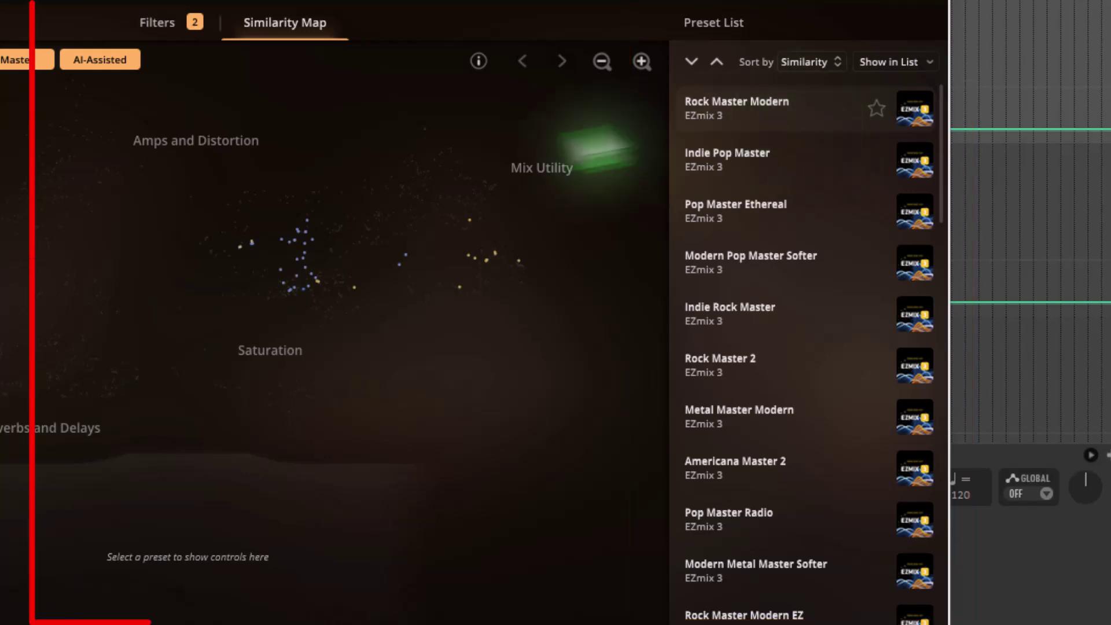
{"action": "mouse_move", "coordinate": [293, 234]}
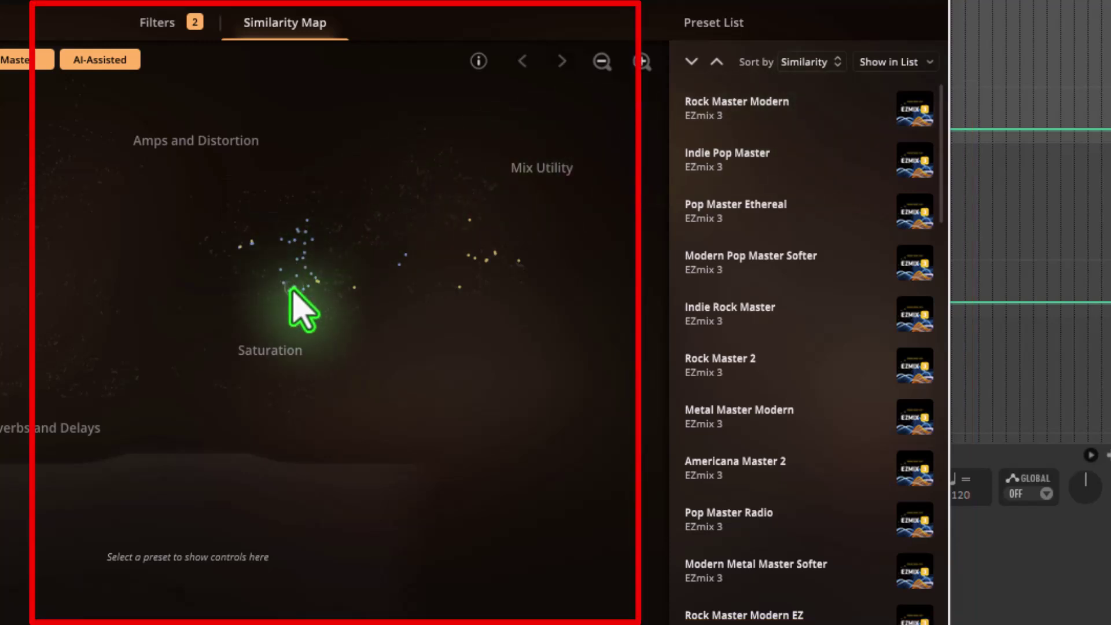
{"action": "left_click", "coordinate": [717, 113]}
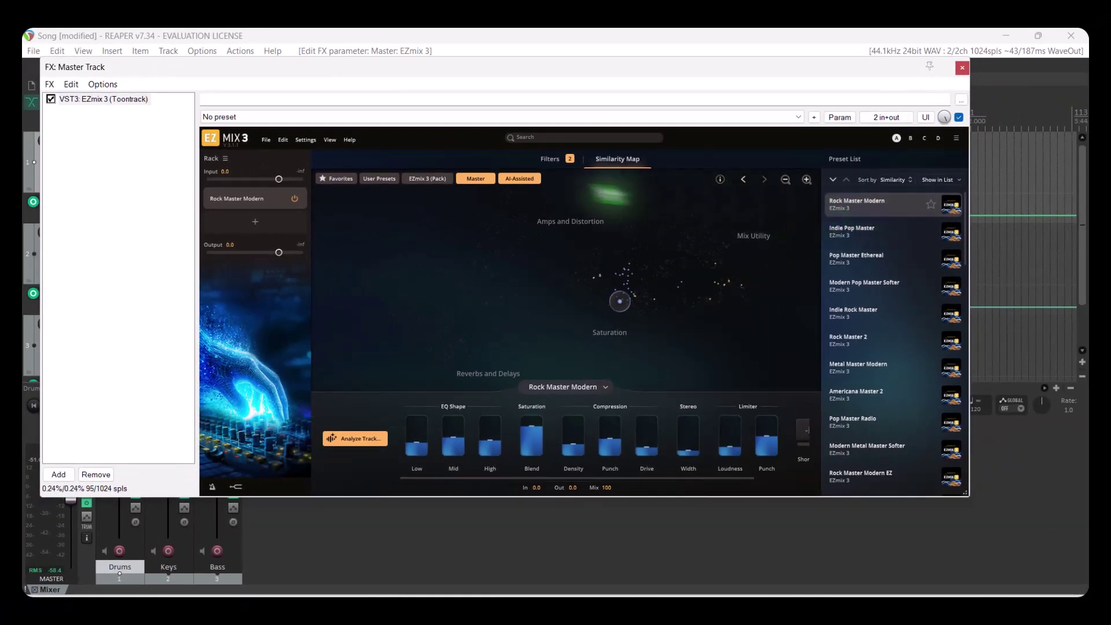
- Play the song from bar 35 and have EZmix 3 analyze the track, moving the plug-in window clear of the mixer
{"action": "left_click_drag", "start_coordinate": [331, 69], "coordinate": [596, 213]}
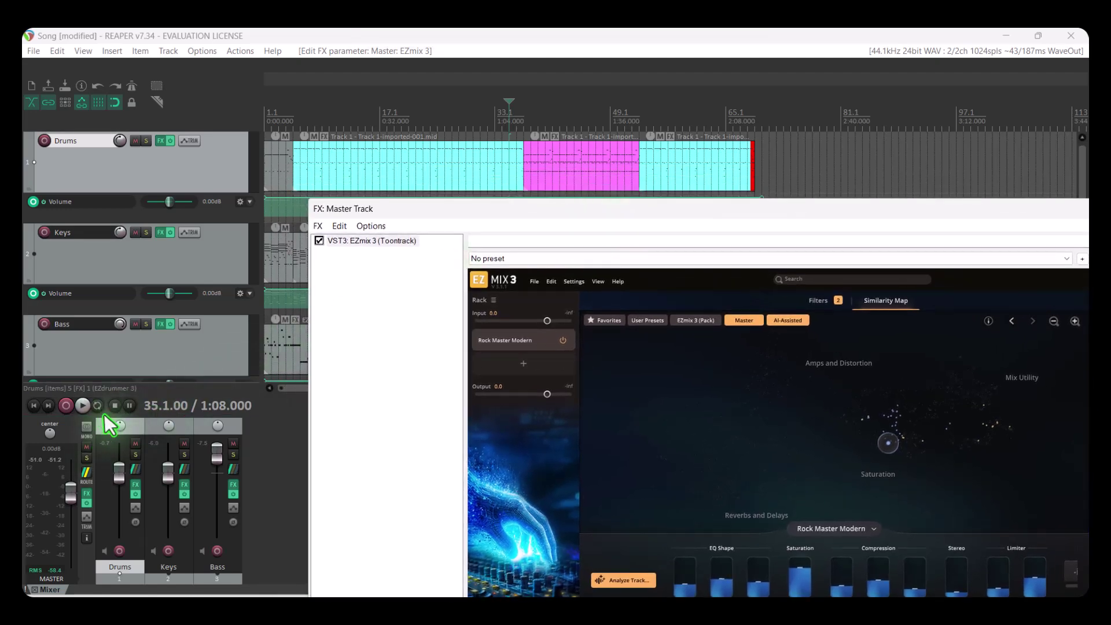
{"action": "left_click", "coordinate": [83, 406]}
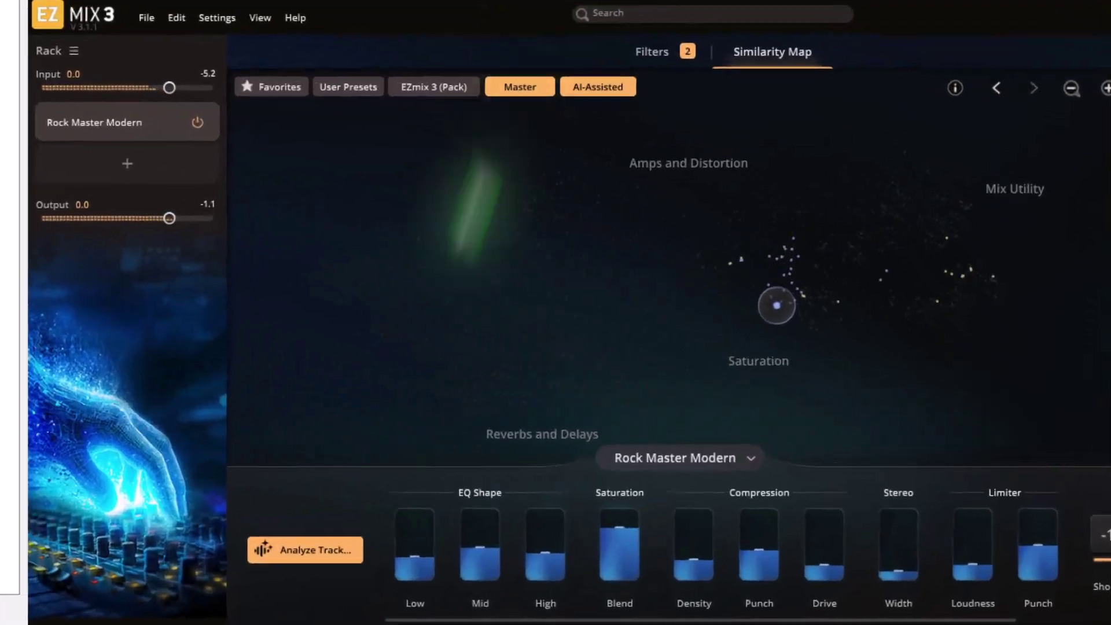
{"action": "left_click", "coordinate": [622, 580]}
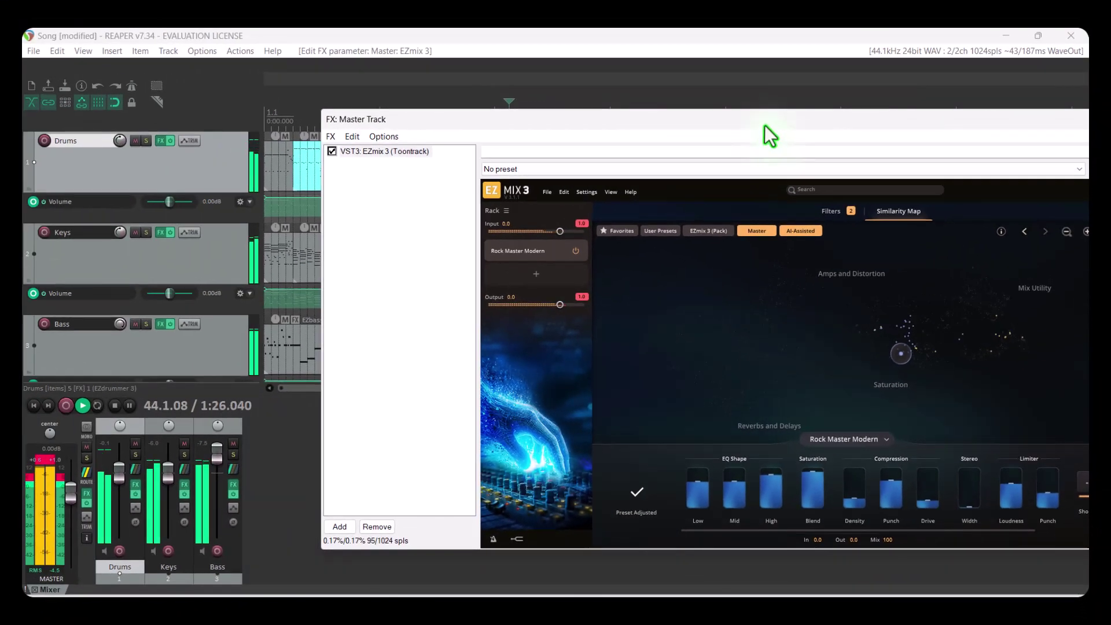
{"action": "left_click_drag", "start_coordinate": [764, 125], "coordinate": [751, 265]}
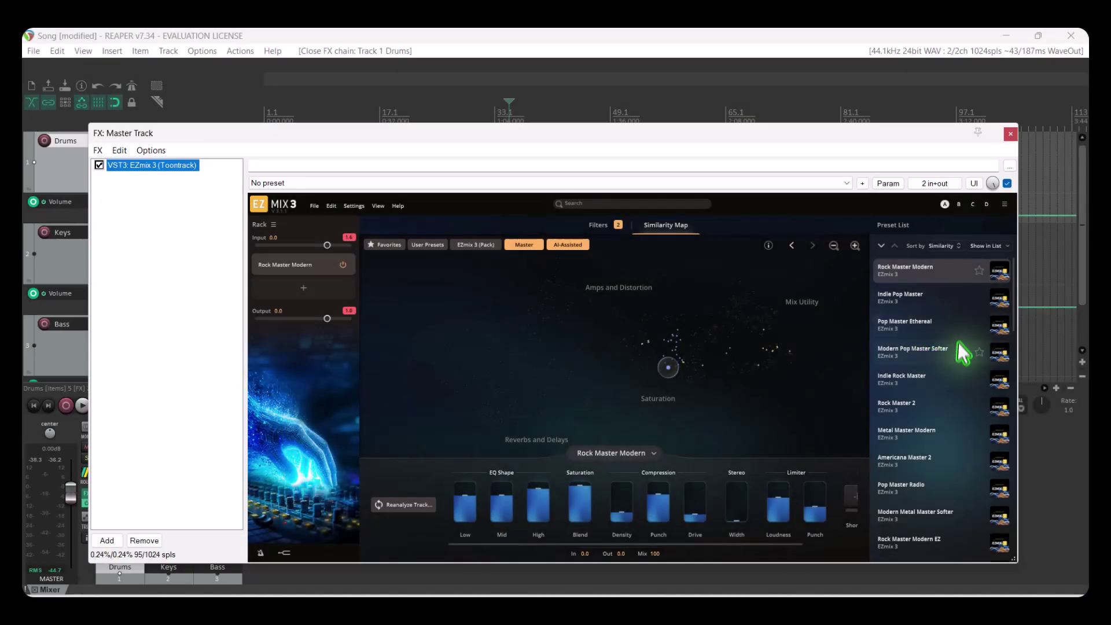
- Switch the mastering preset to Modern Pop Master Softer, close the Master effects window, and stop the song's playback
{"action": "left_click", "coordinate": [947, 354]}
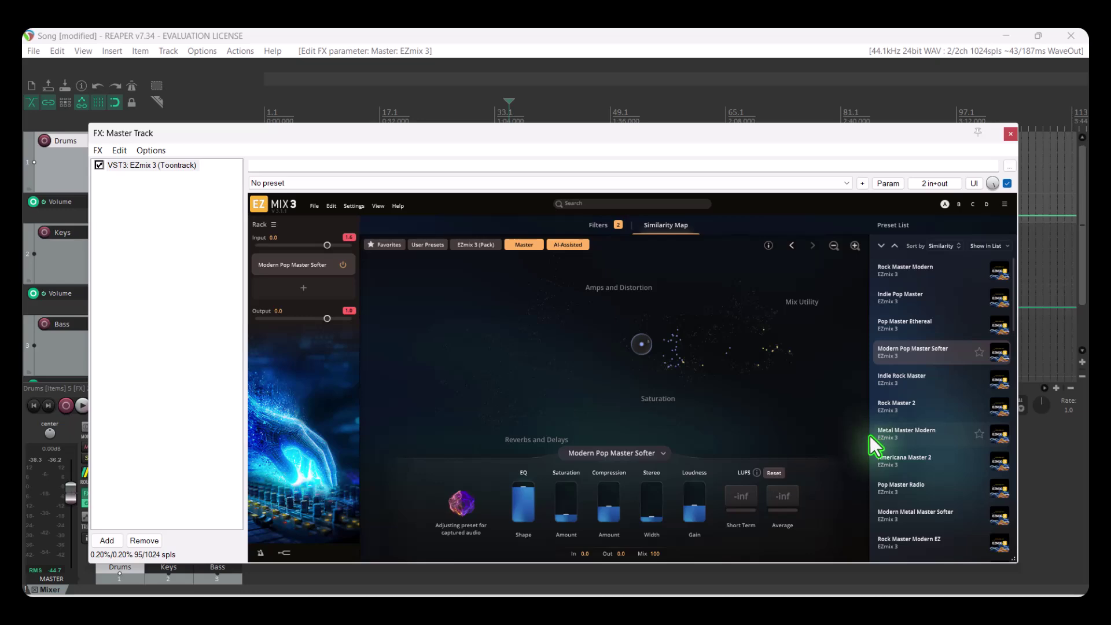
{"action": "left_click", "coordinate": [1010, 135]}
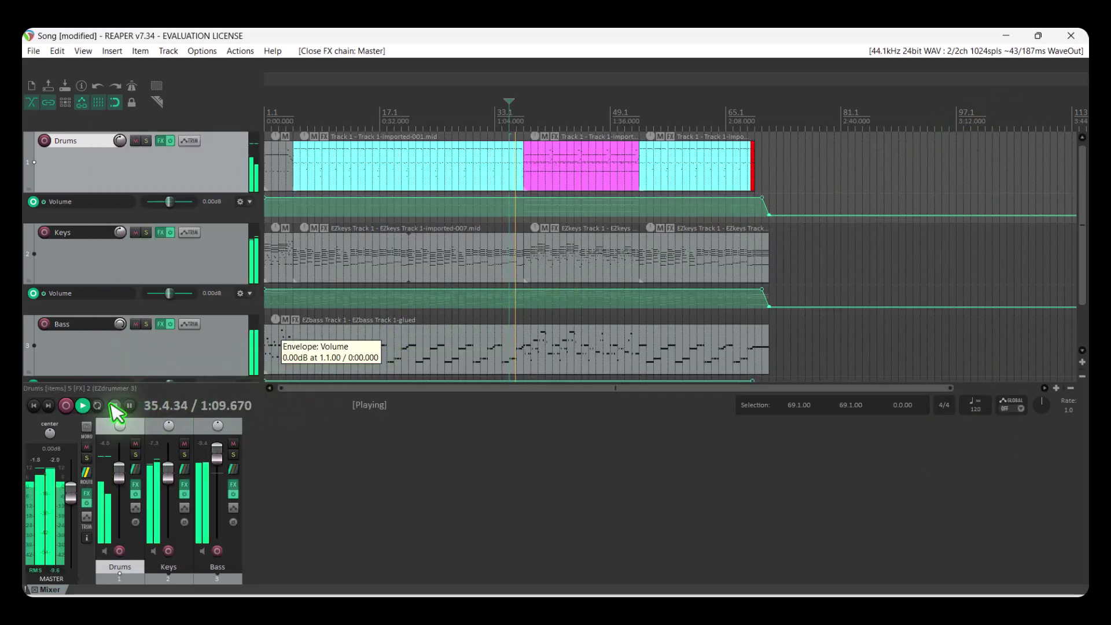
{"action": "left_click", "coordinate": [114, 412]}
- Render the entire project's master mix to Song.wav as a 24 bit PCM, 44100 Hz stereo file, and close the finished render
{"action": "left_click", "coordinate": [35, 51]}
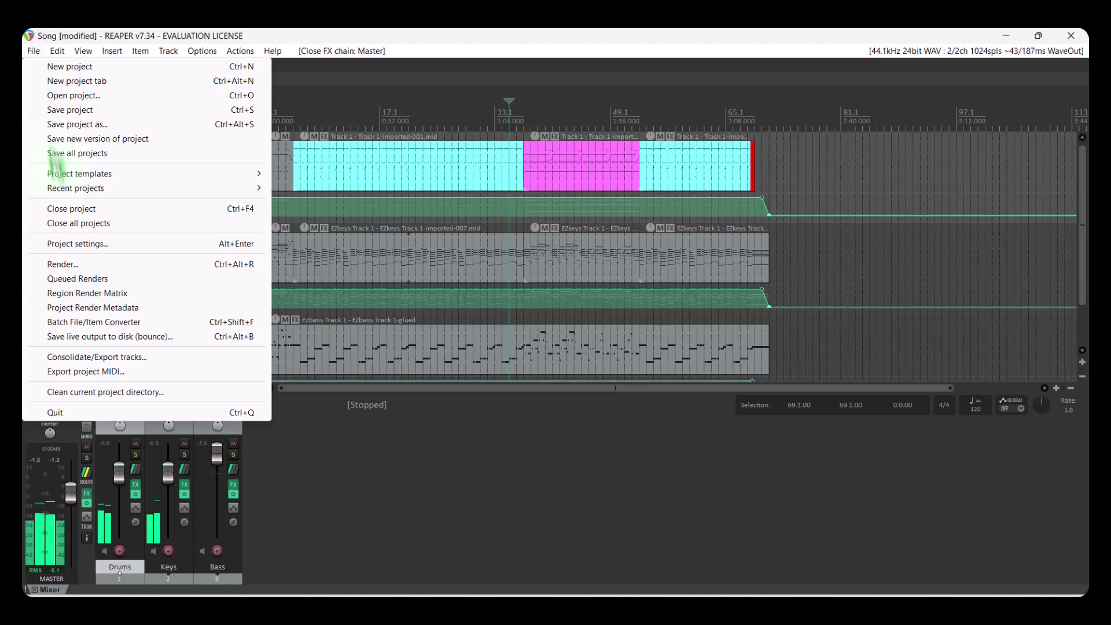
{"action": "left_click", "coordinate": [69, 264]}
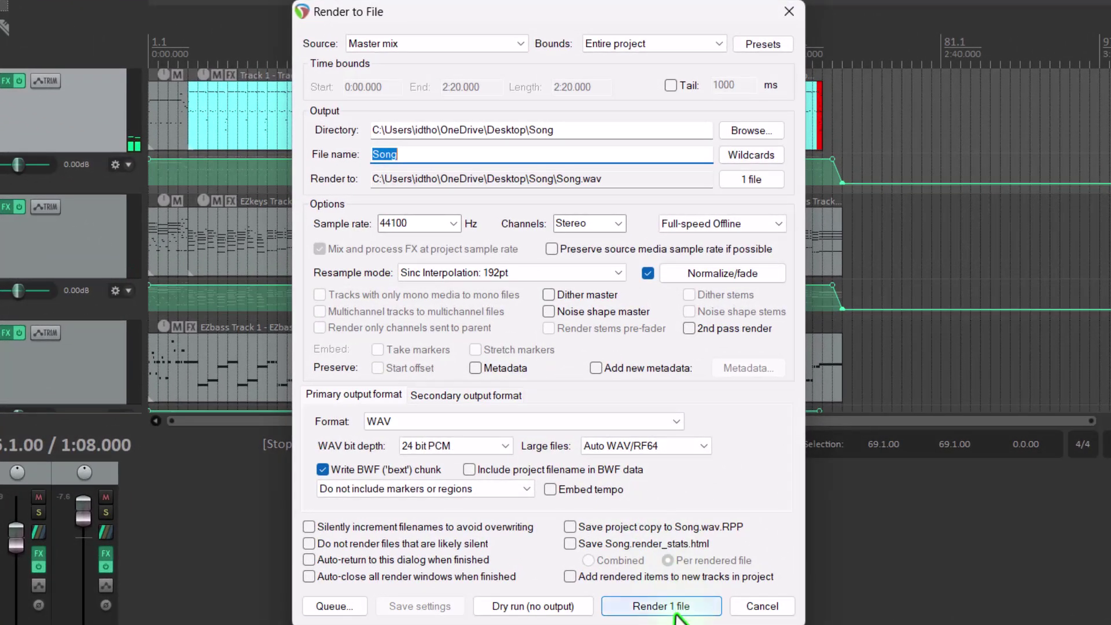
{"action": "left_click", "coordinate": [675, 613]}
{"action": "left_click", "coordinate": [418, 293]}
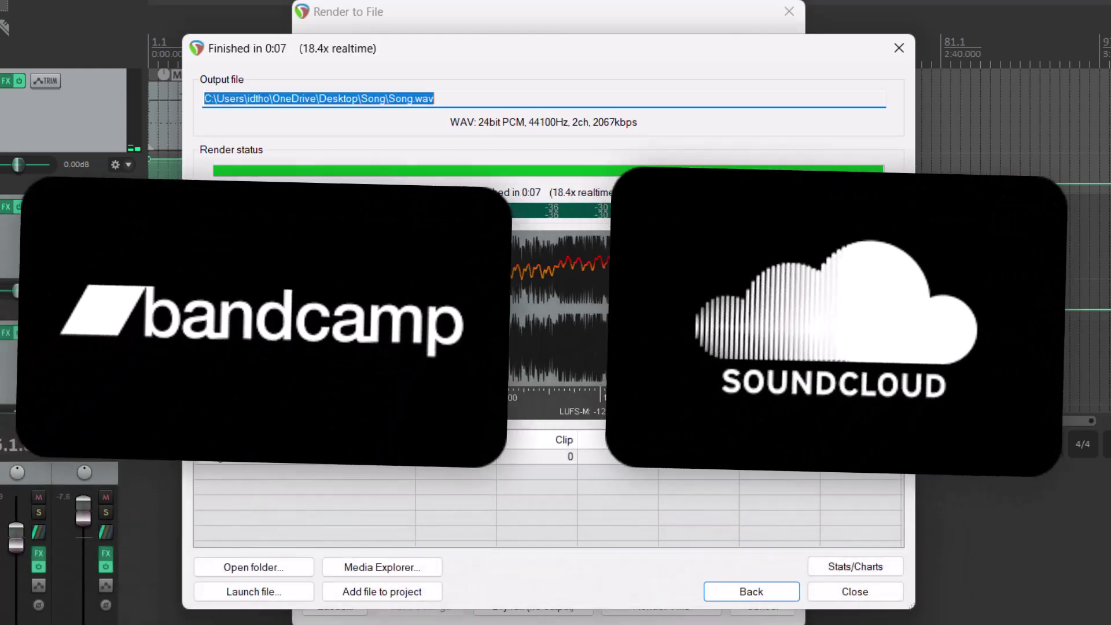
{"action": "left_click", "coordinate": [851, 592]}
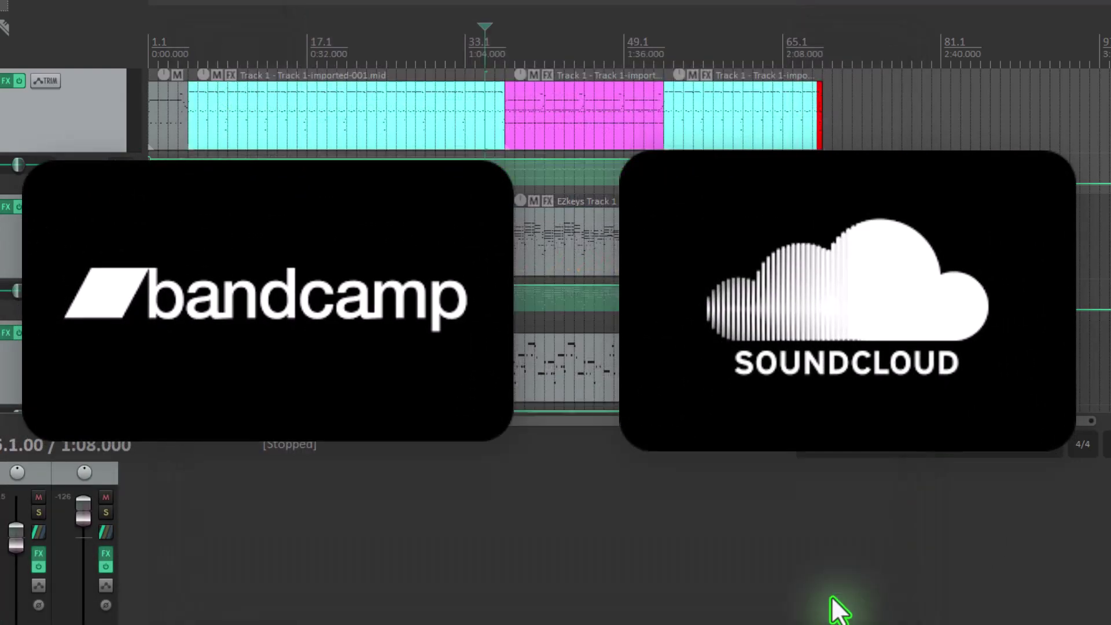